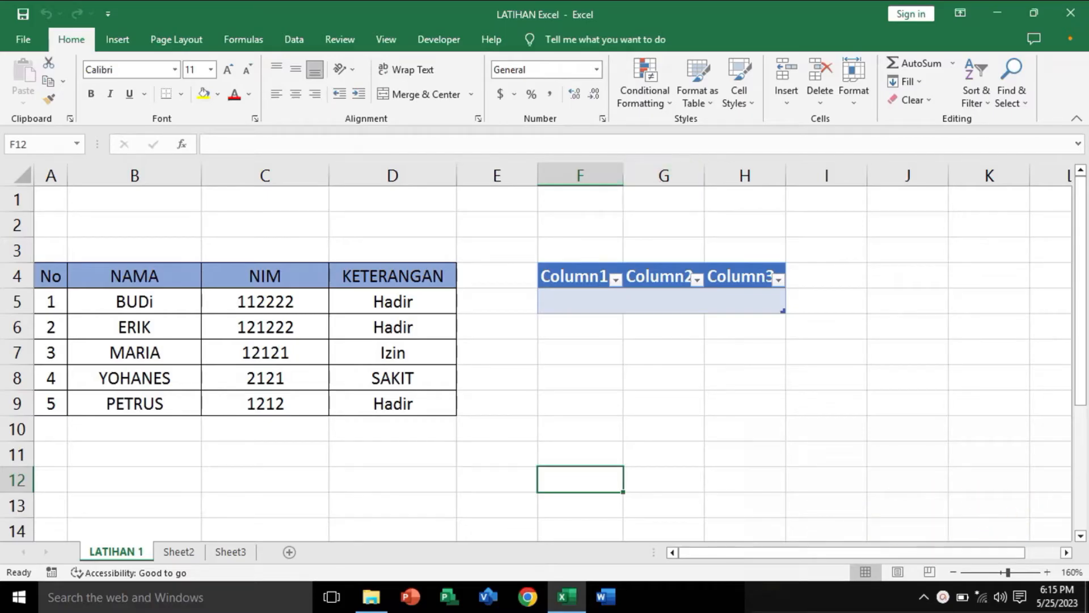
Step: Delete the empty three-column table beside the attendance list by clearing the range E3:J6
left_click(528, 373)
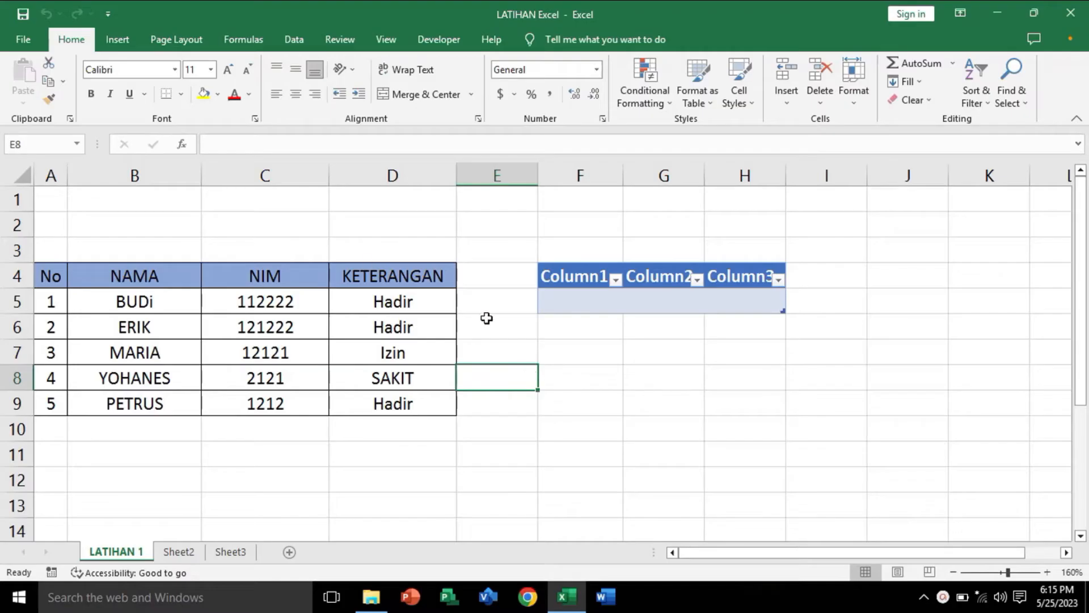
left_click_drag(508, 241, 889, 332)
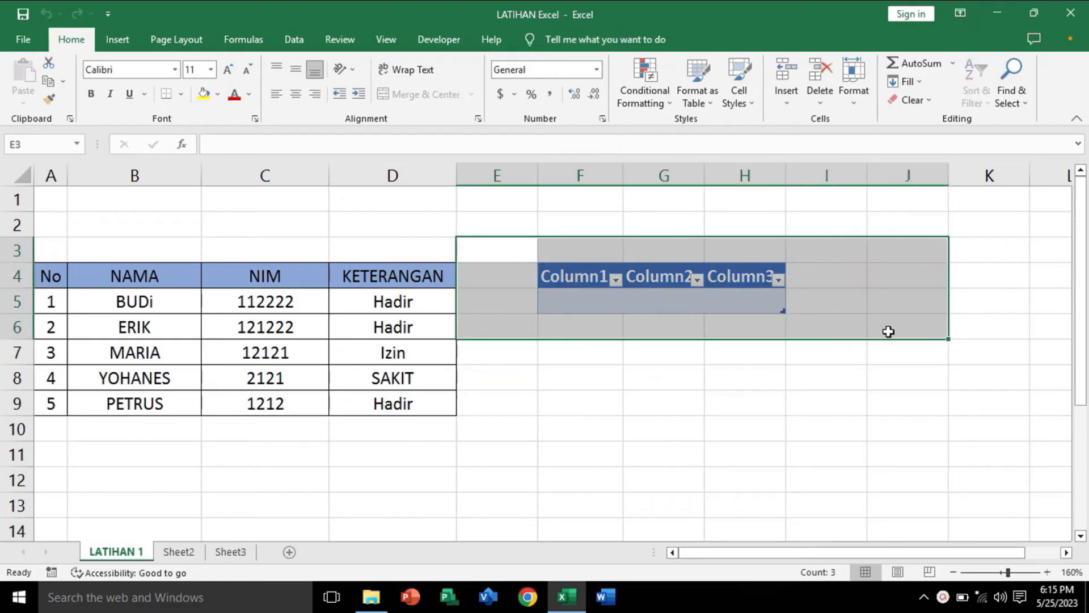
key("Delete")
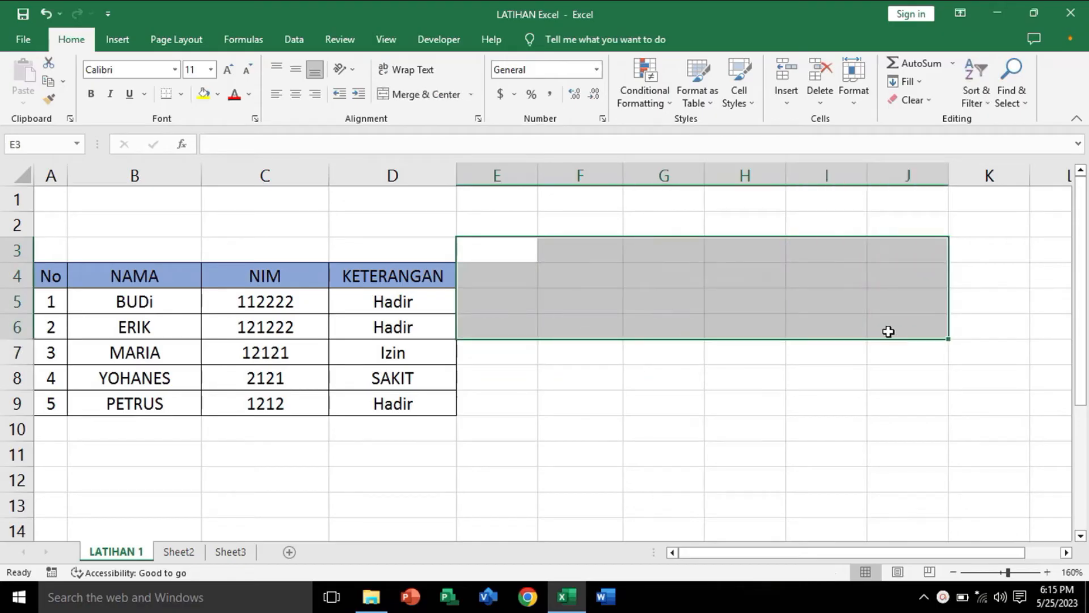
left_click(624, 391)
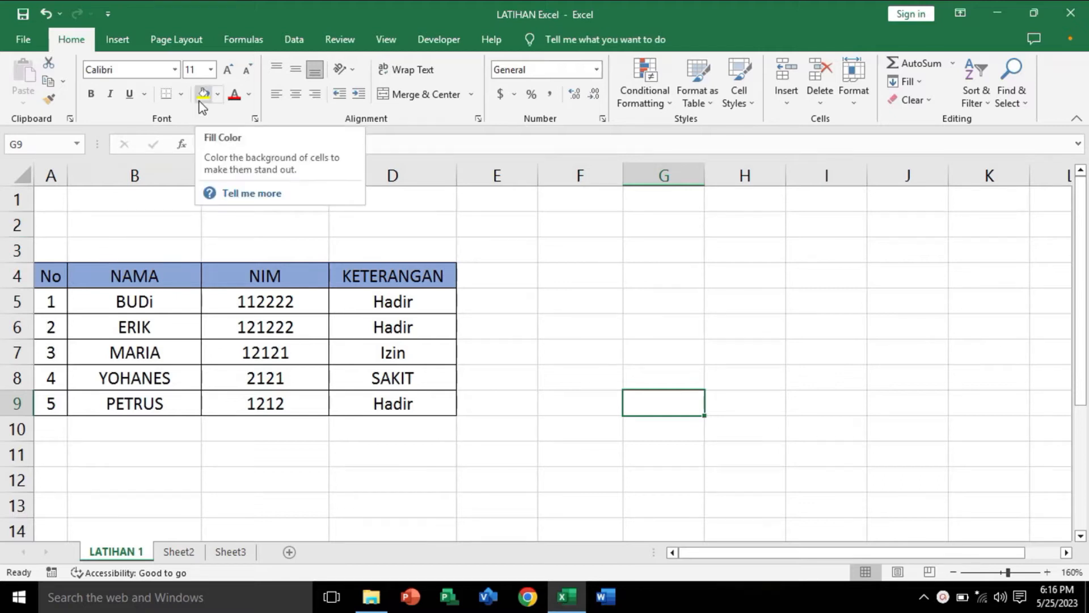
Step: Examine the recently used functions offered for insertion, including the description of MAX, and the AutoSum function choices
left_click(243, 40)
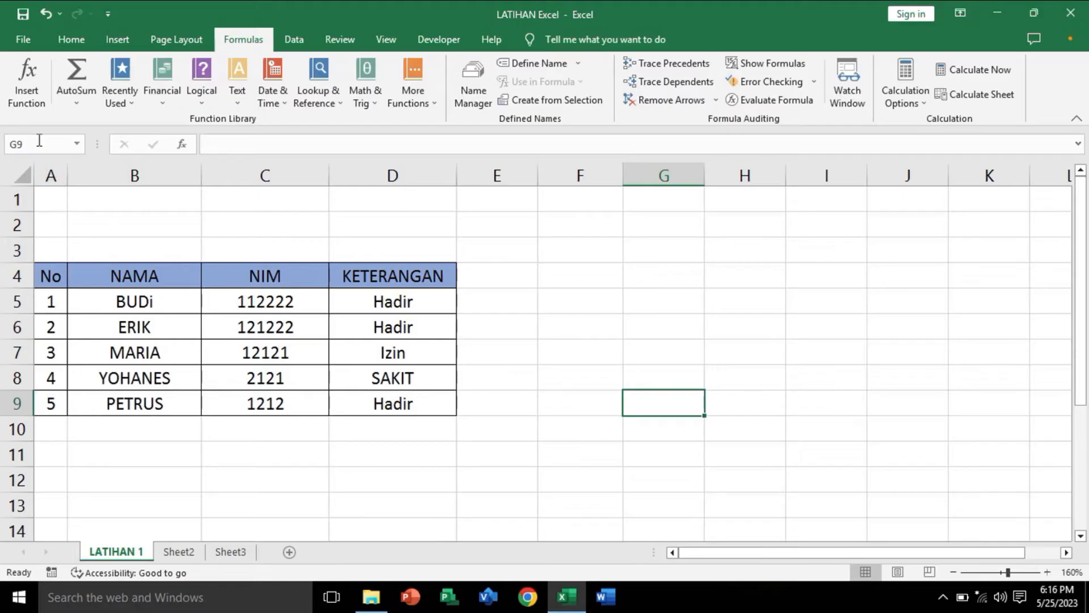
left_click(29, 90)
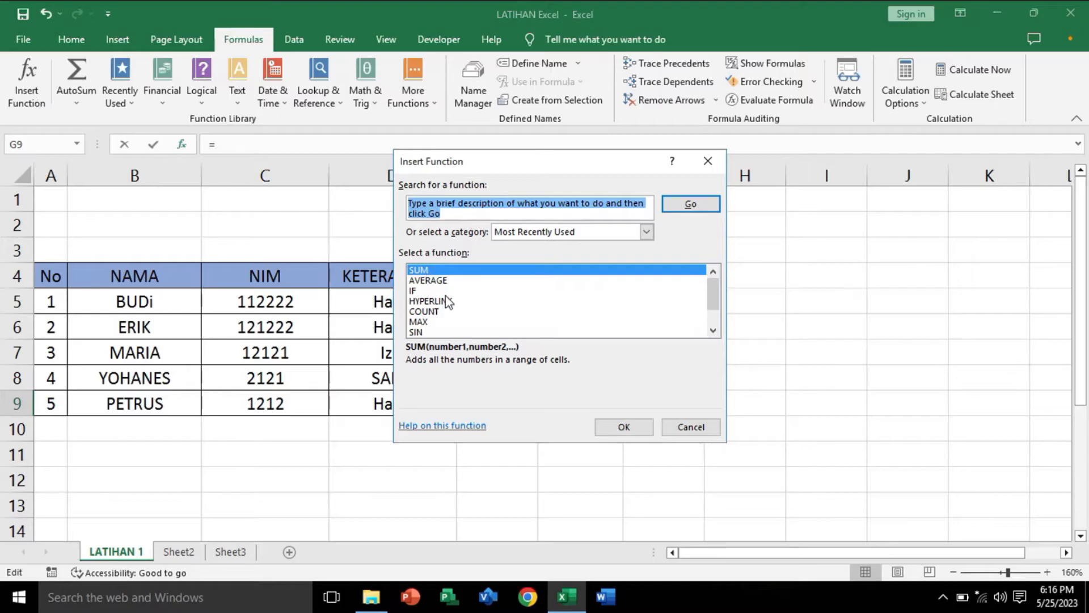
scroll(714, 319, "down", 1)
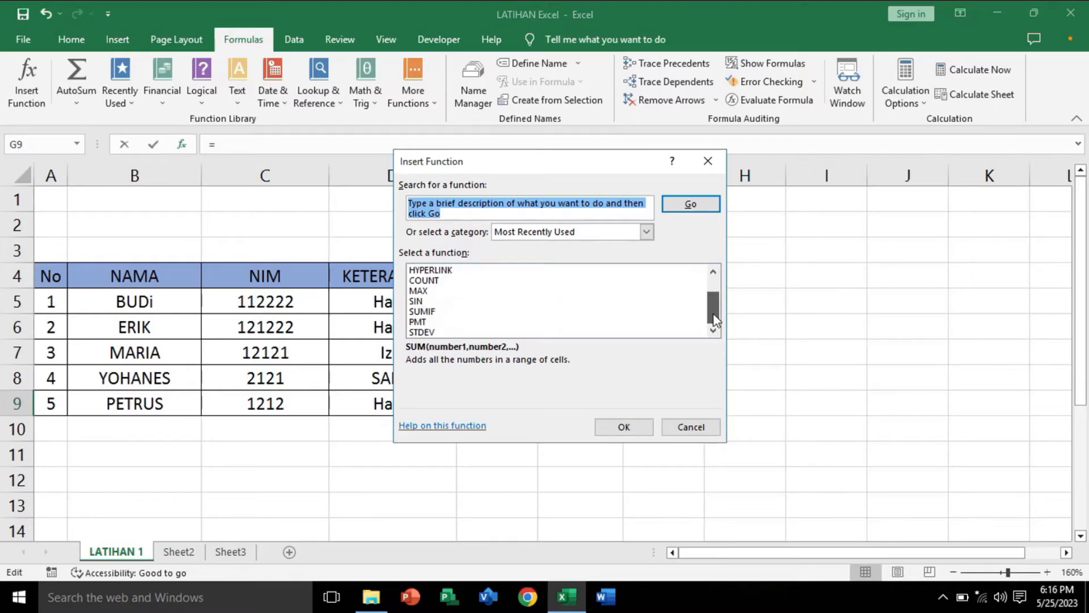
left_click(434, 290)
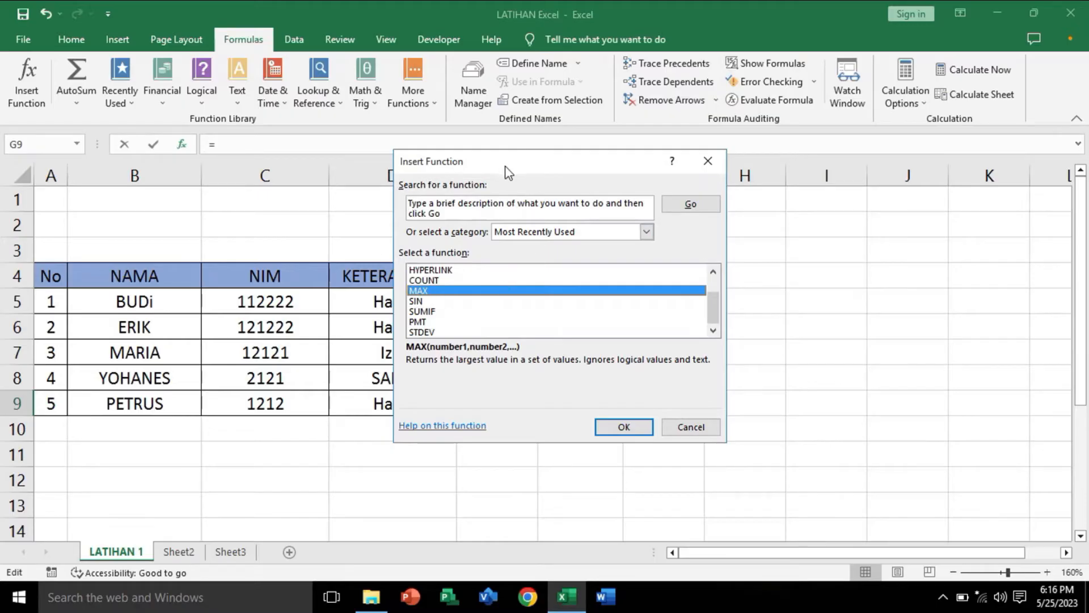
left_click_drag(508, 173, 523, 185)
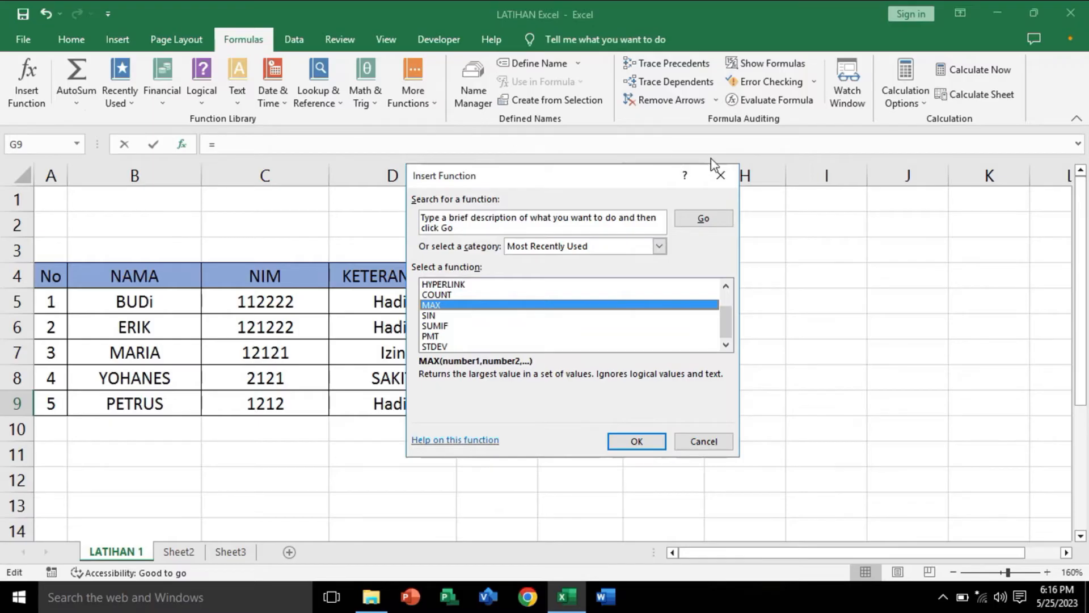
left_click(721, 175)
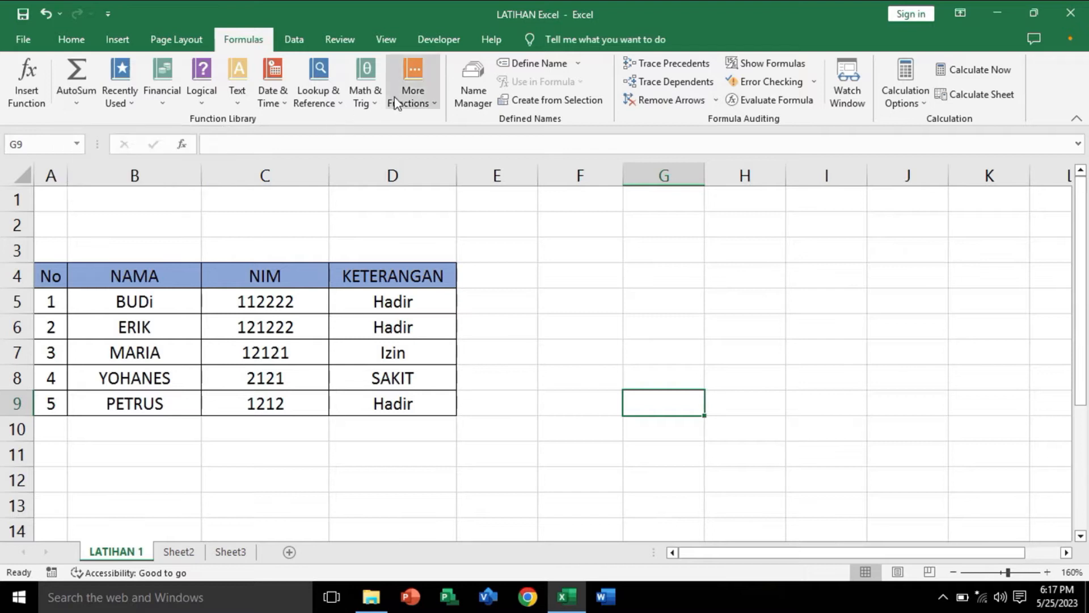
left_click(78, 105)
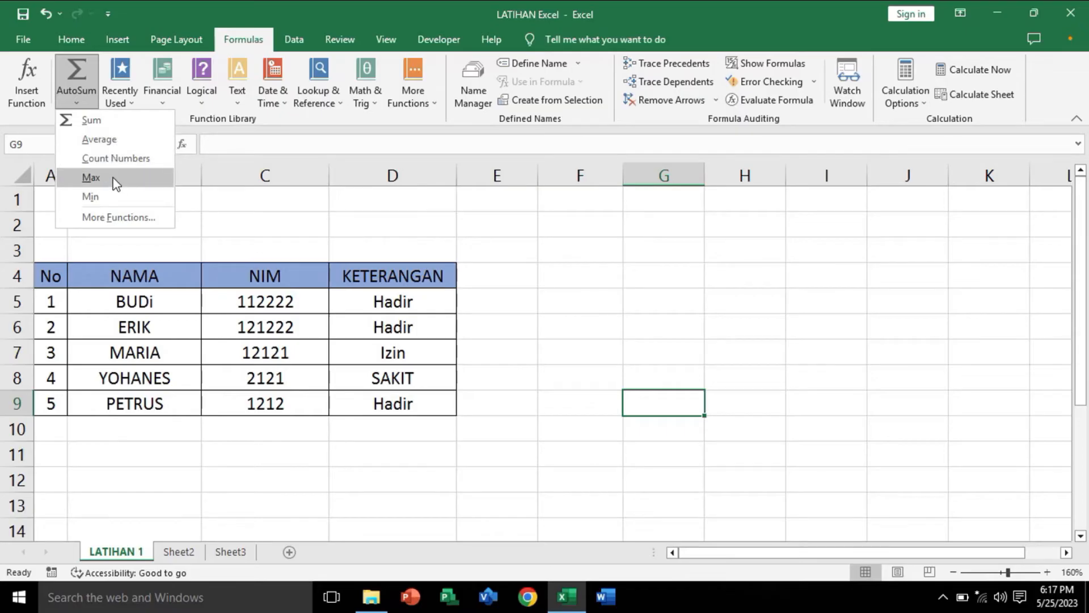
left_click(320, 207)
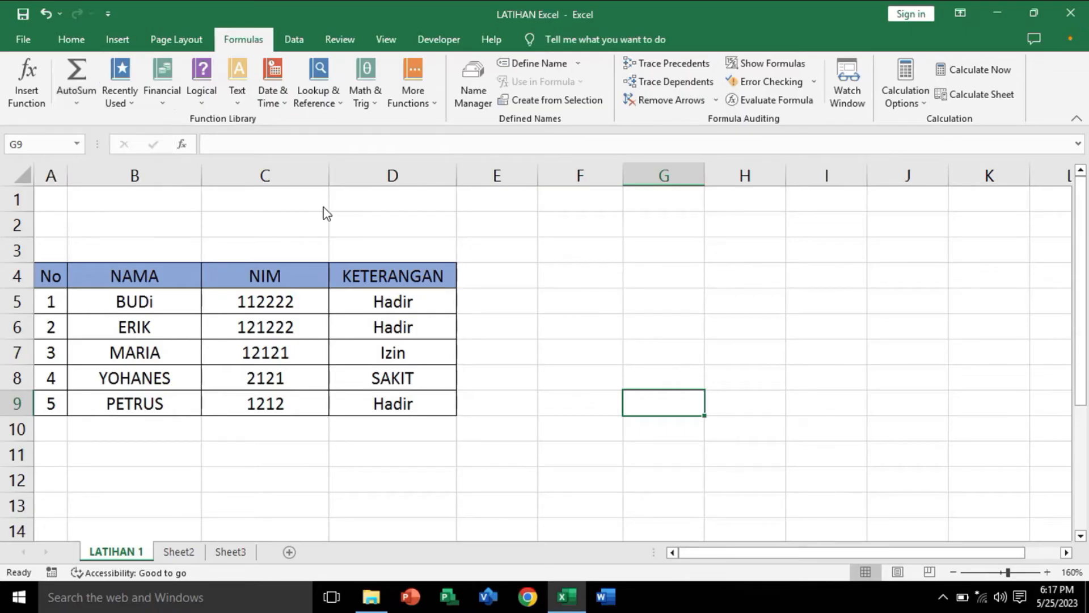
left_click(76, 103)
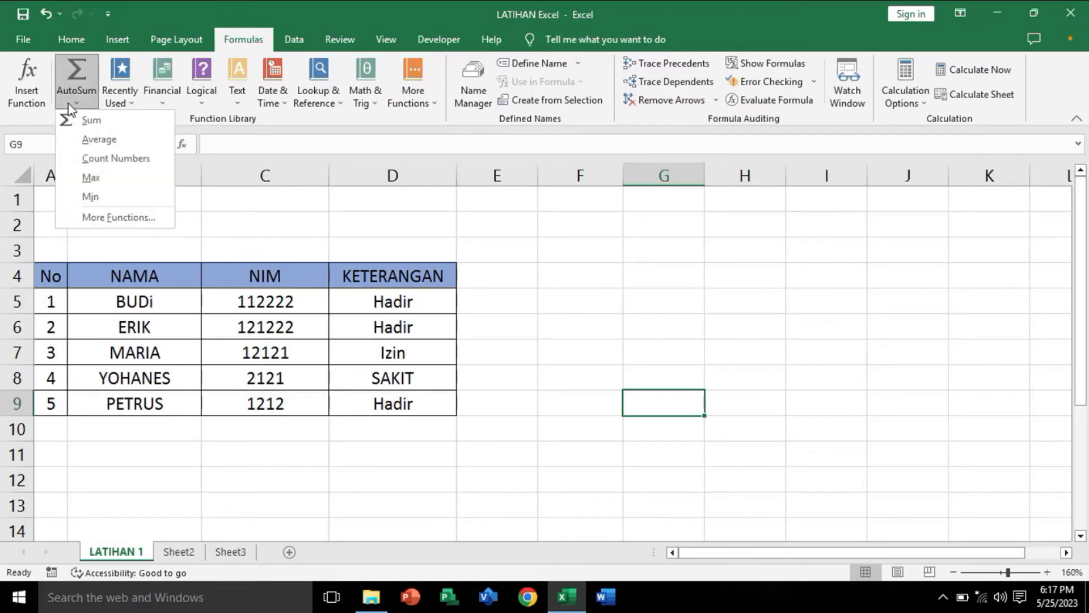
left_click(516, 316)
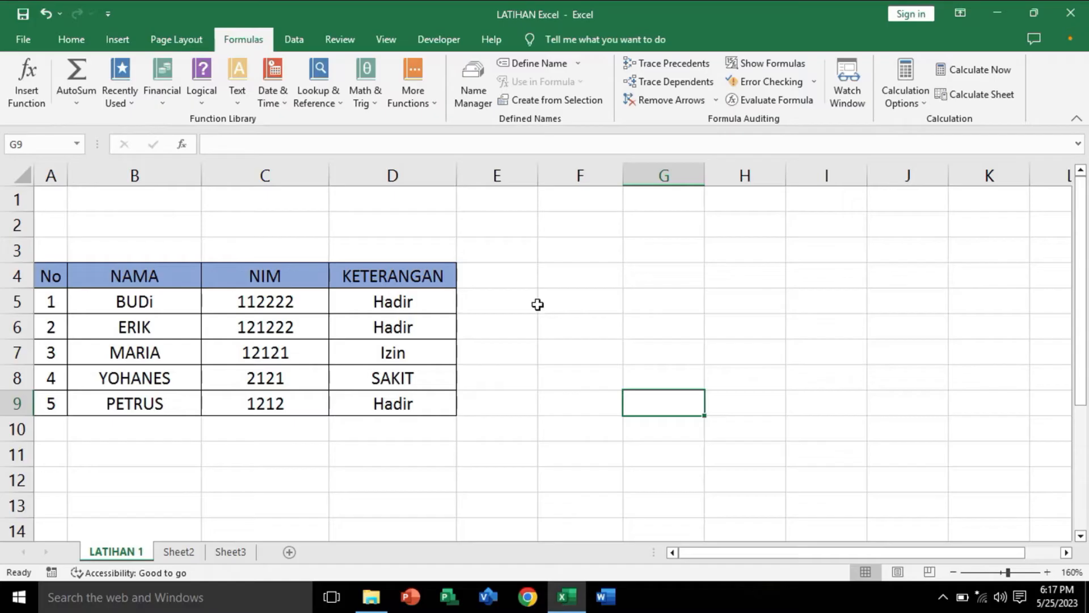
Step: Add the column headers "Nilai A" in E4 and "Nilai B" in F4, next to KETERANGAN
left_click(494, 282)
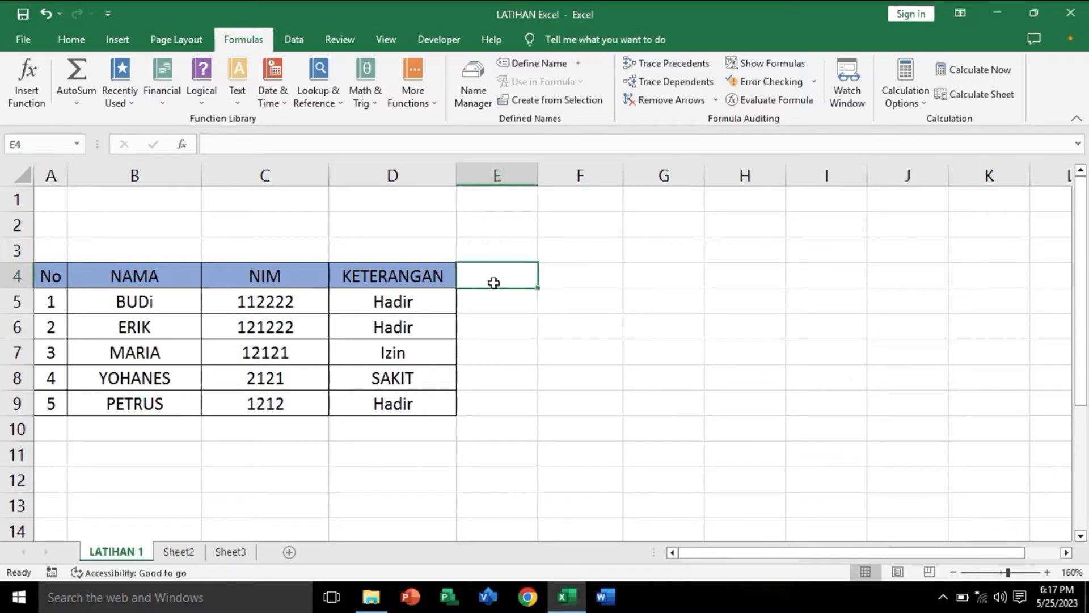
type("N")
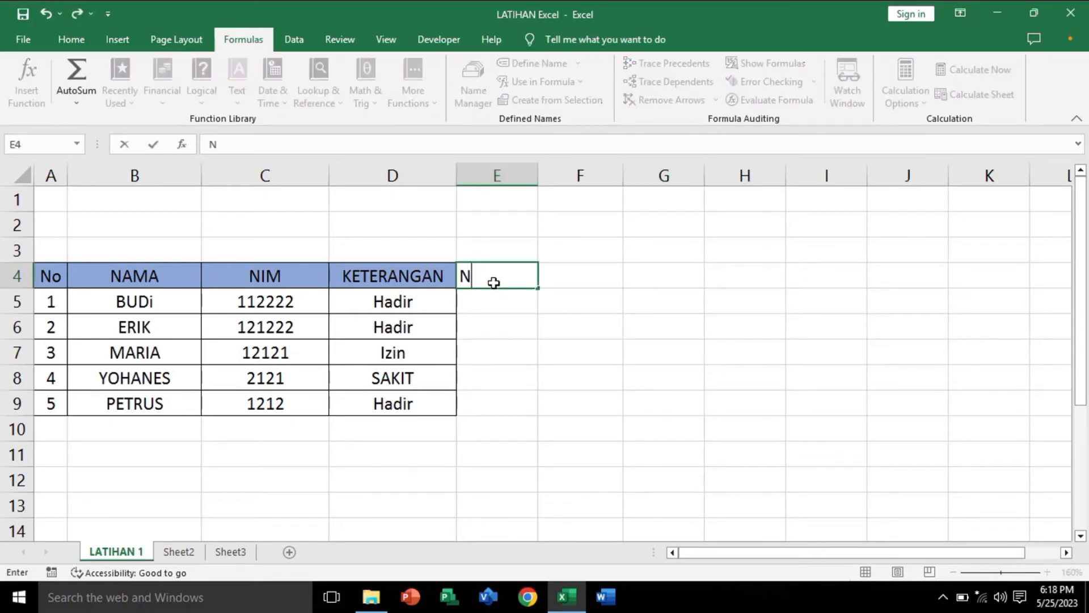
type("ilai A")
key("Tab")
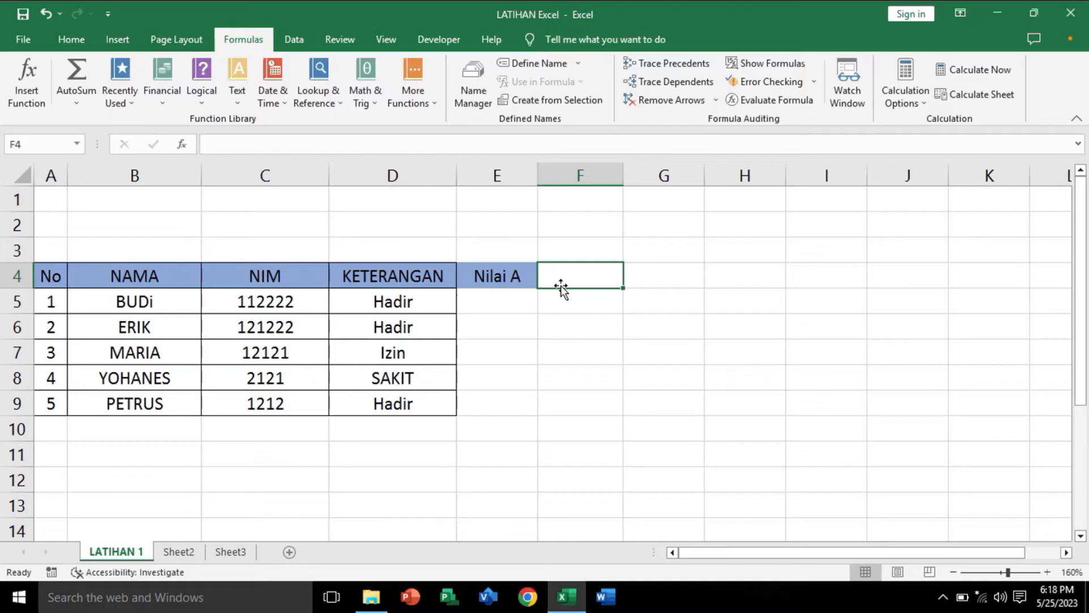
type("Nilai B")
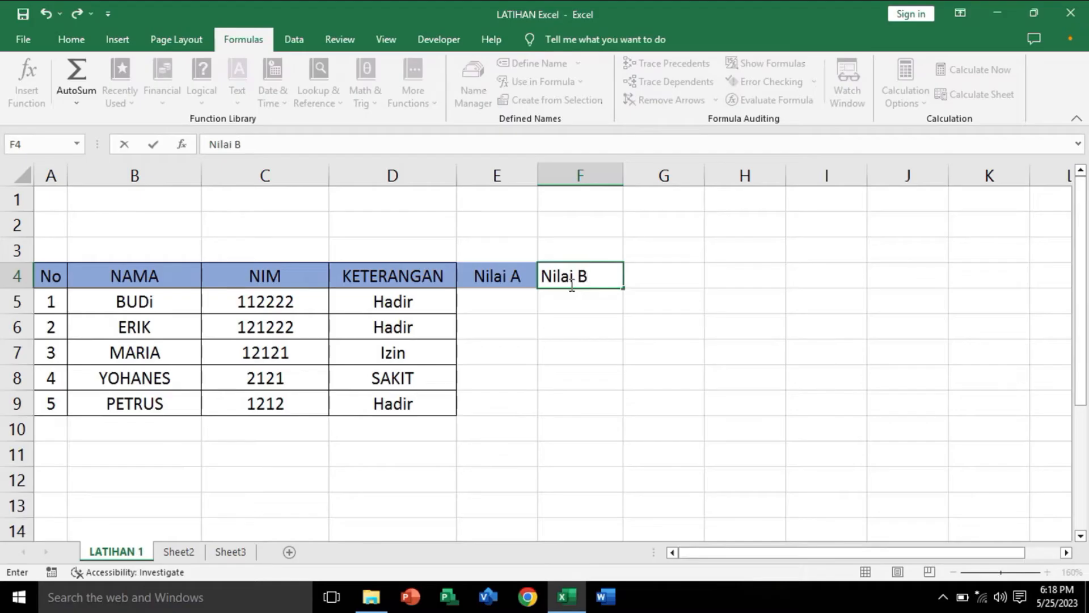
key("Tab")
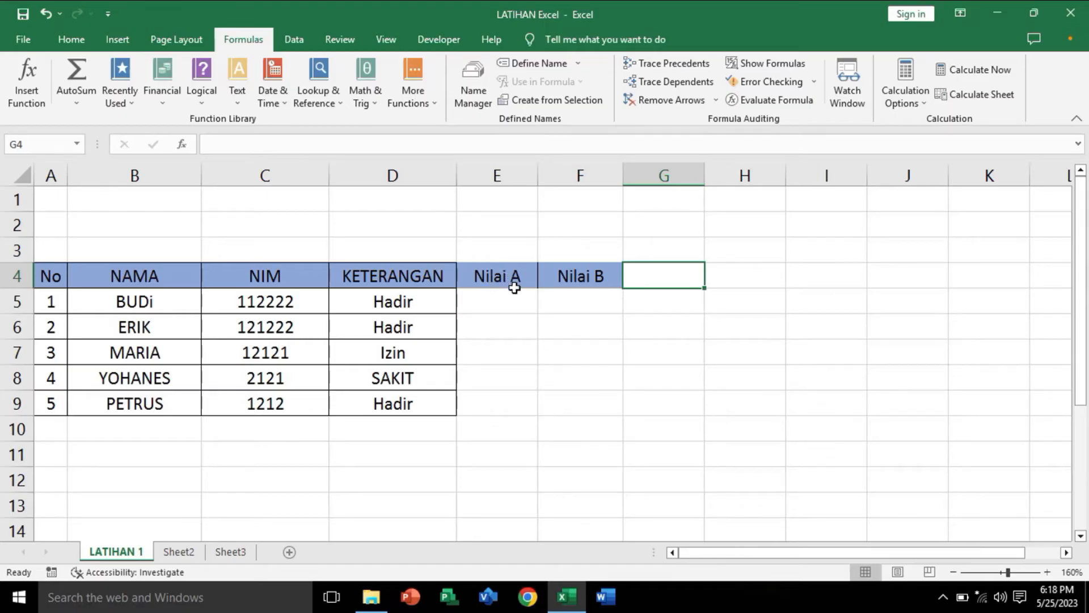
left_click(497, 282)
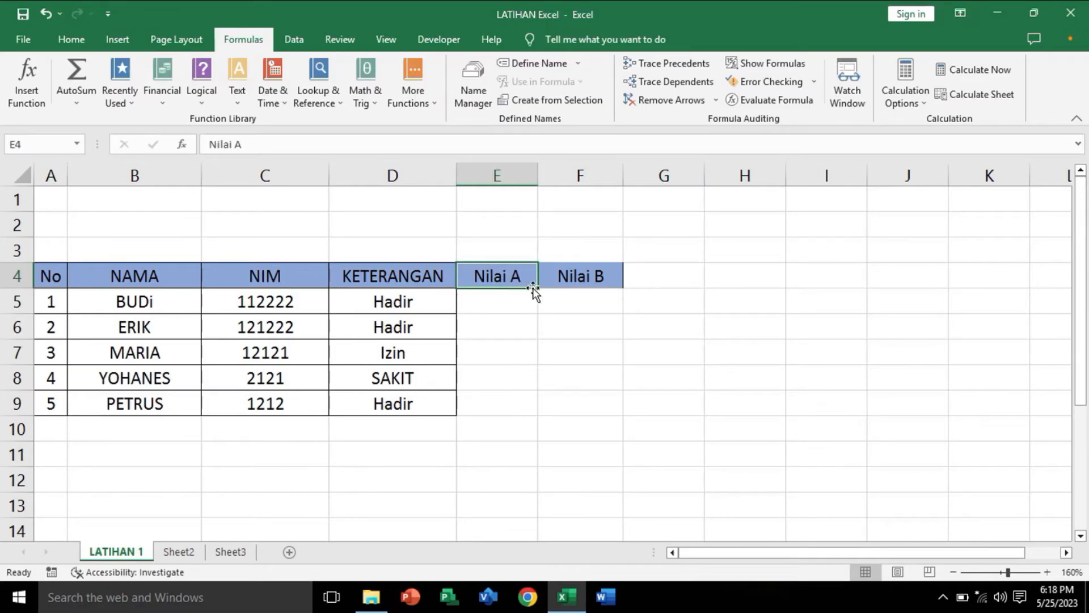
left_click(603, 276)
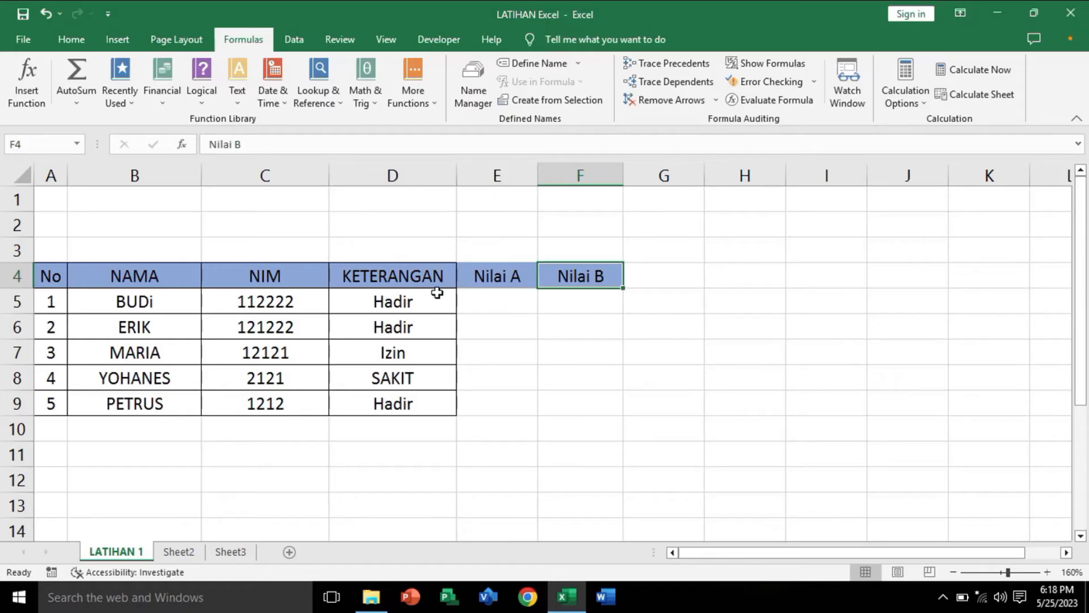
Step: Enter the Nilai A and Nilai B scores for the first two students: 80 and 85 in row 5, 90 and 80 in row 6
left_click(513, 304)
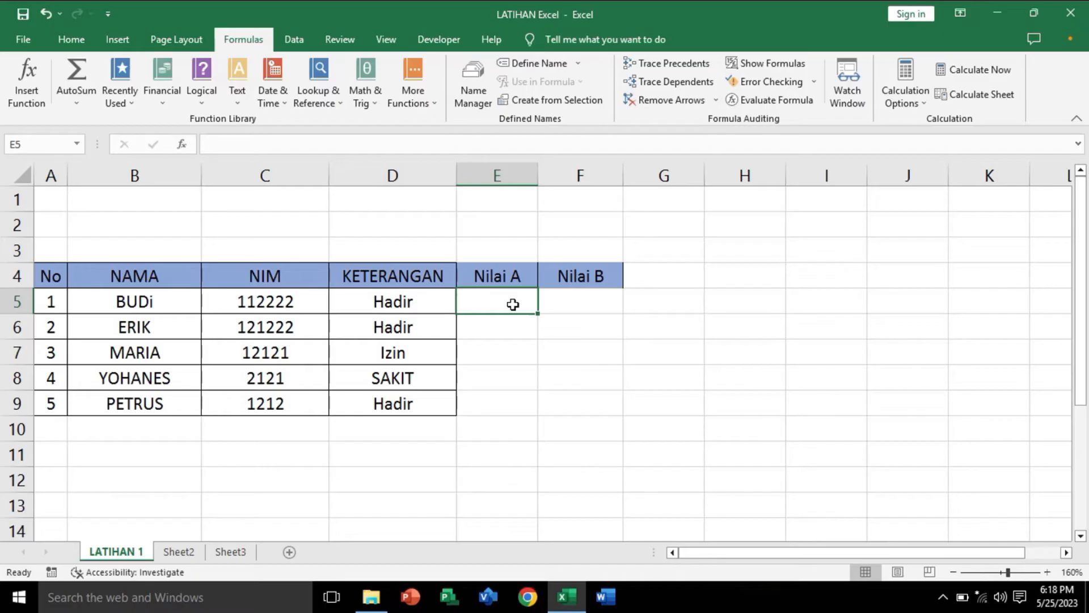
type("80")
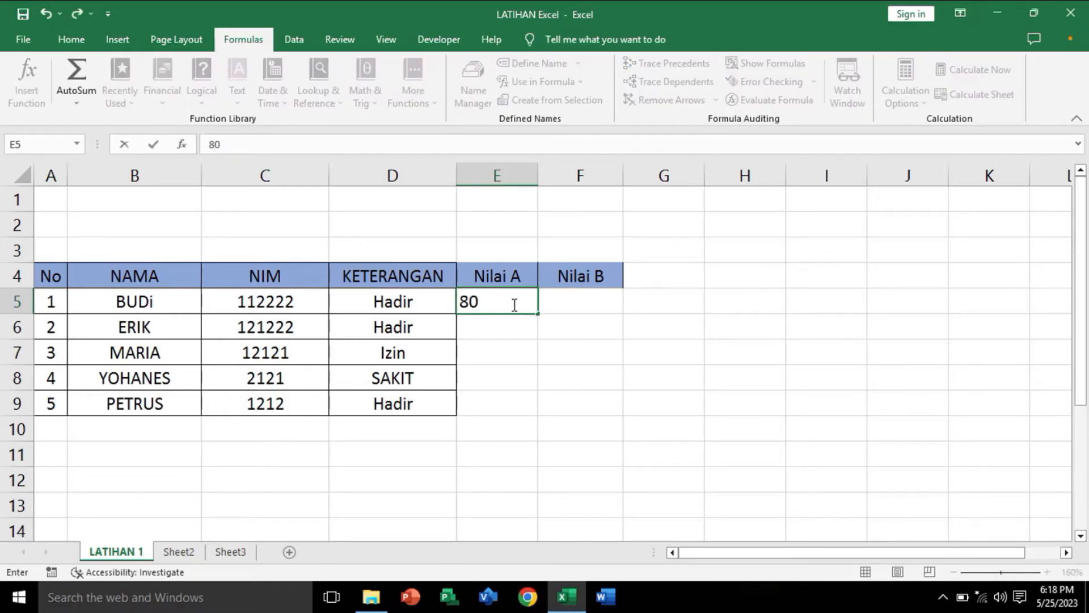
left_click(601, 306)
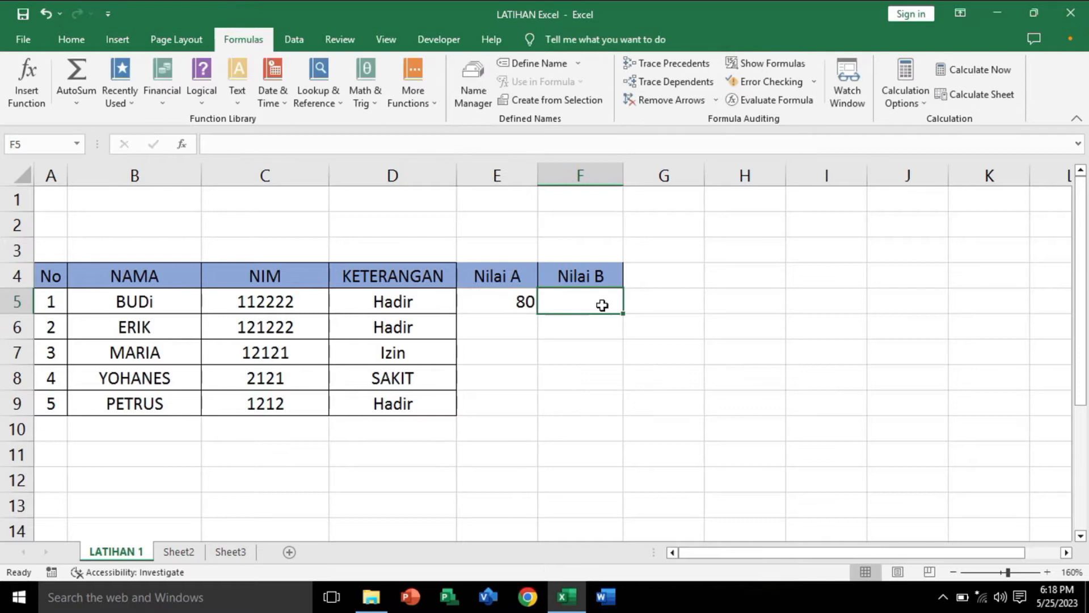
type("85")
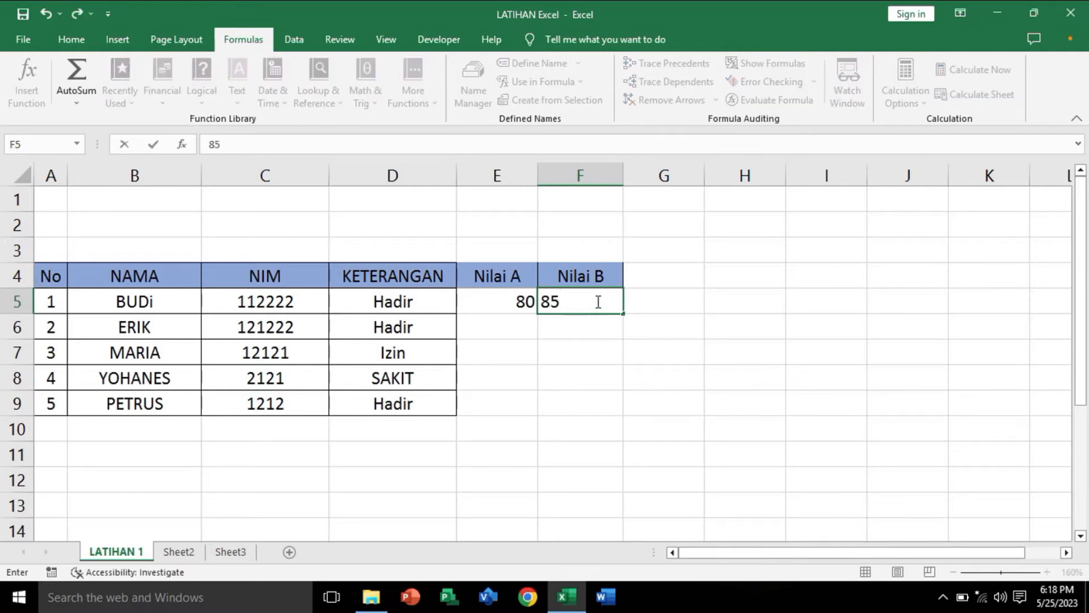
left_click(516, 323)
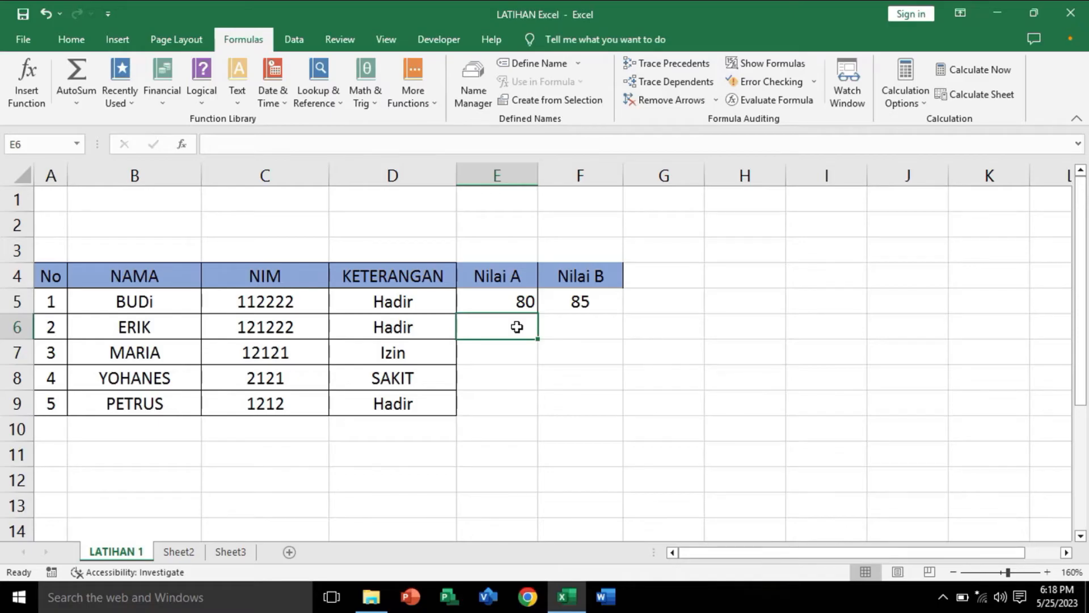
type("90")
key("Tab")
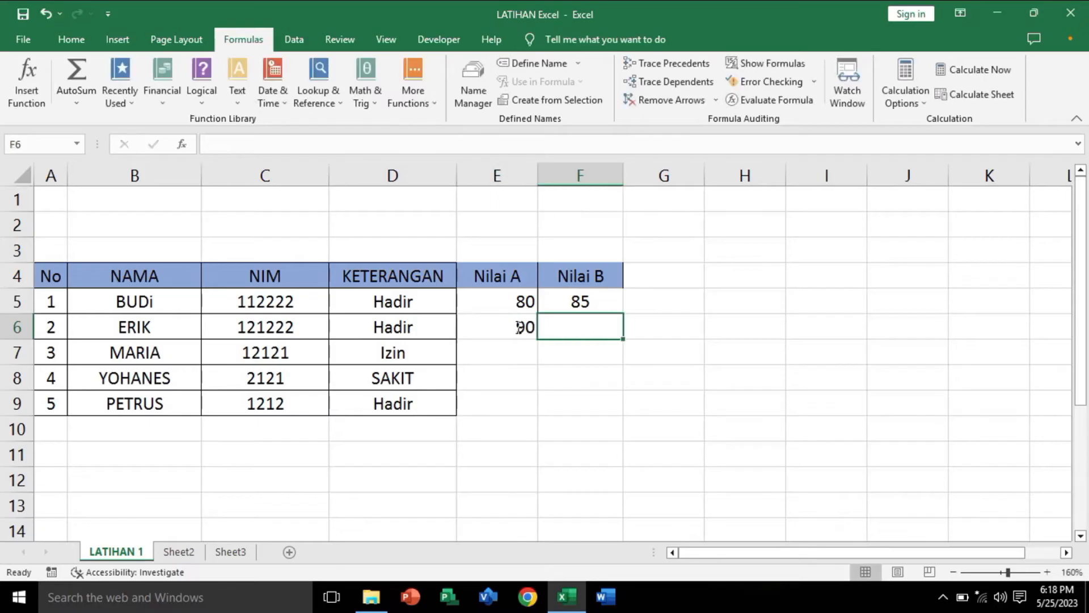
type("80")
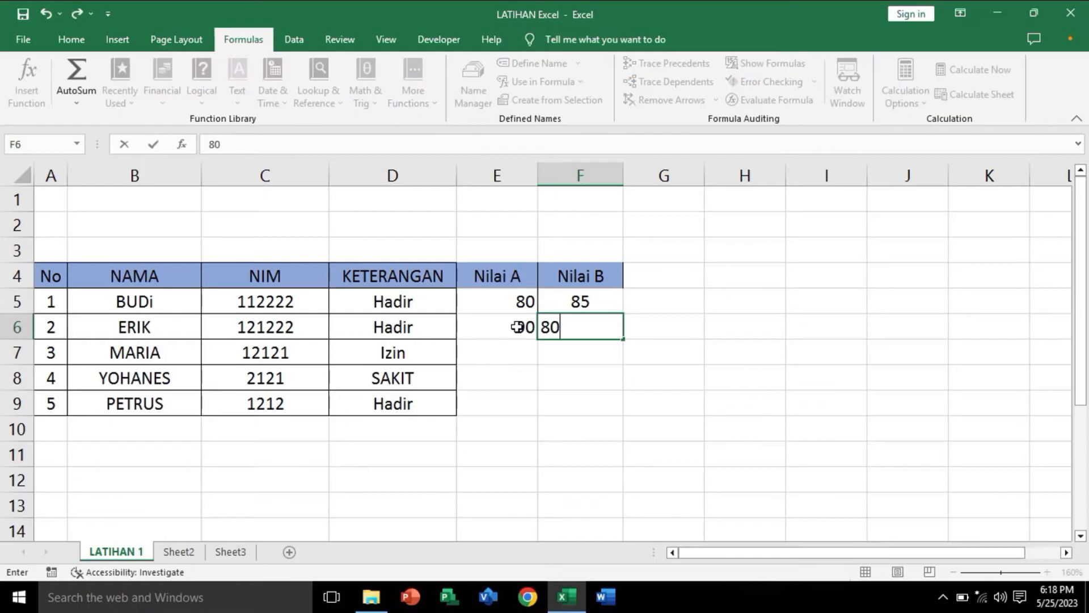
key("Return")
Step: Enter the third student's scores in row 7: 75 for Nilai A and 80 for Nilai B
key("Left")
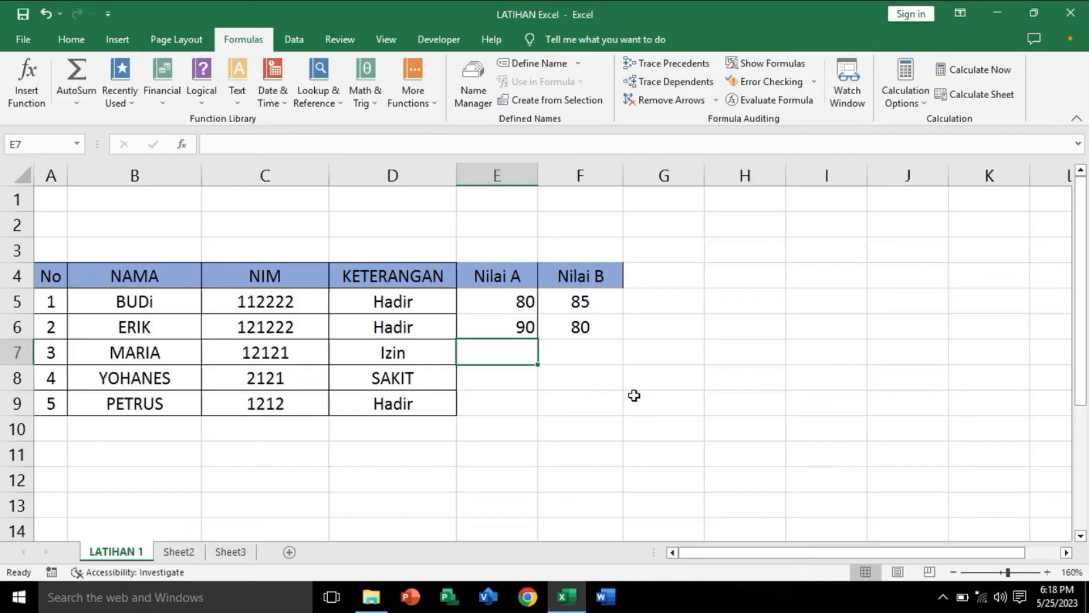
type("75")
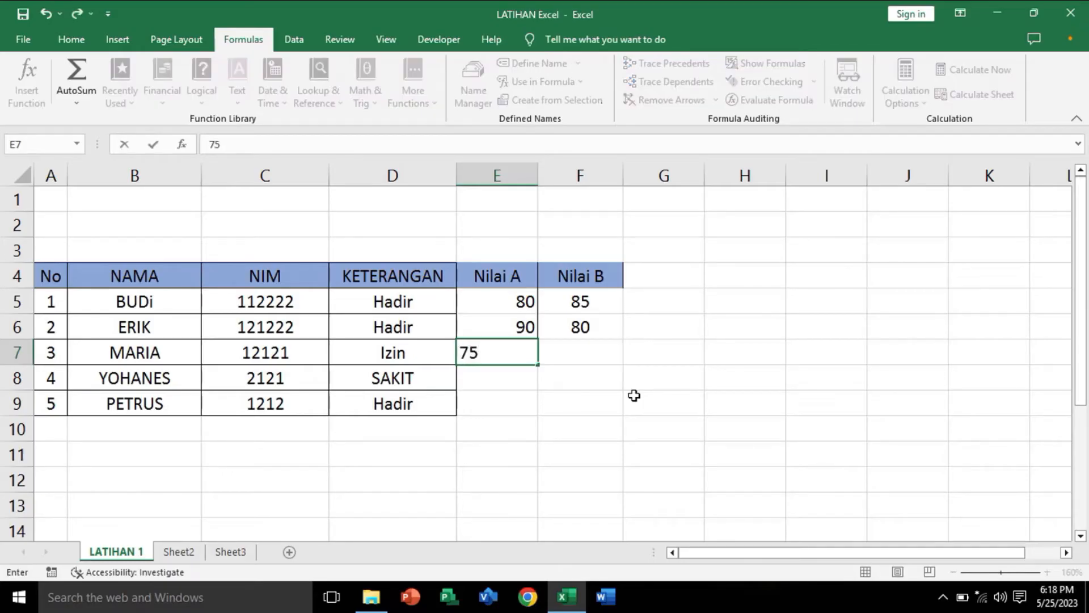
key("Tab")
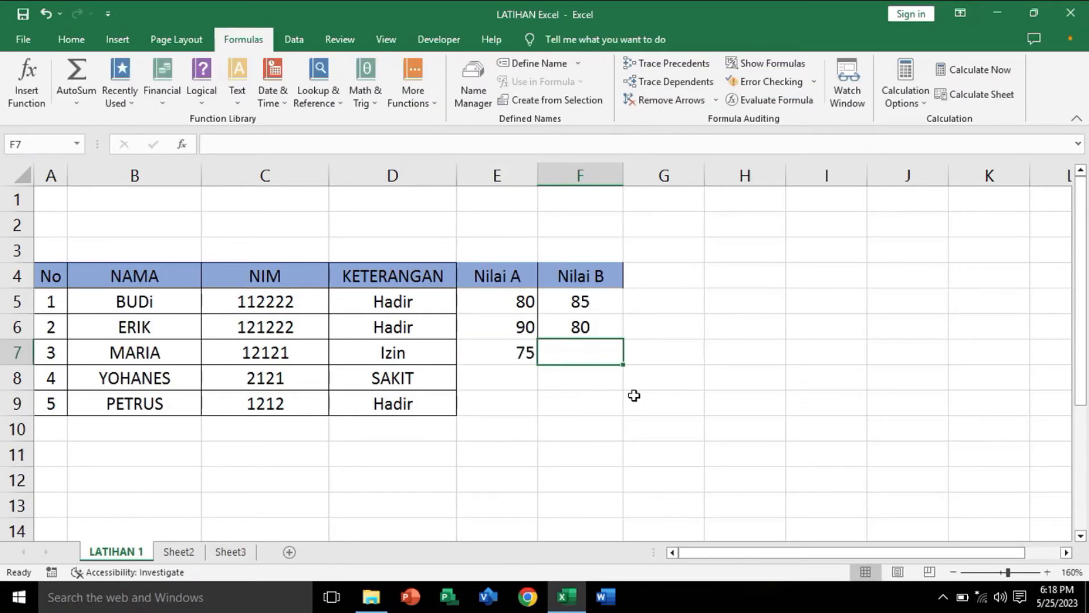
type("80")
key("Return")
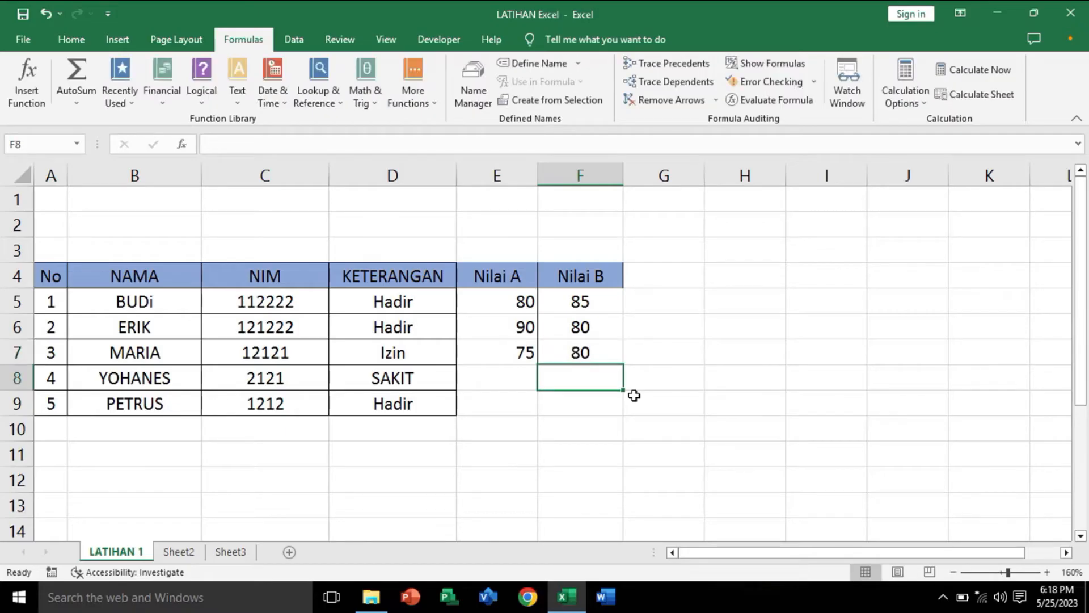
Step: Enter the last two students' Nilai A and Nilai B scores: 66 and 77 in row 8, 86 and 90 in row 9
key("Left")
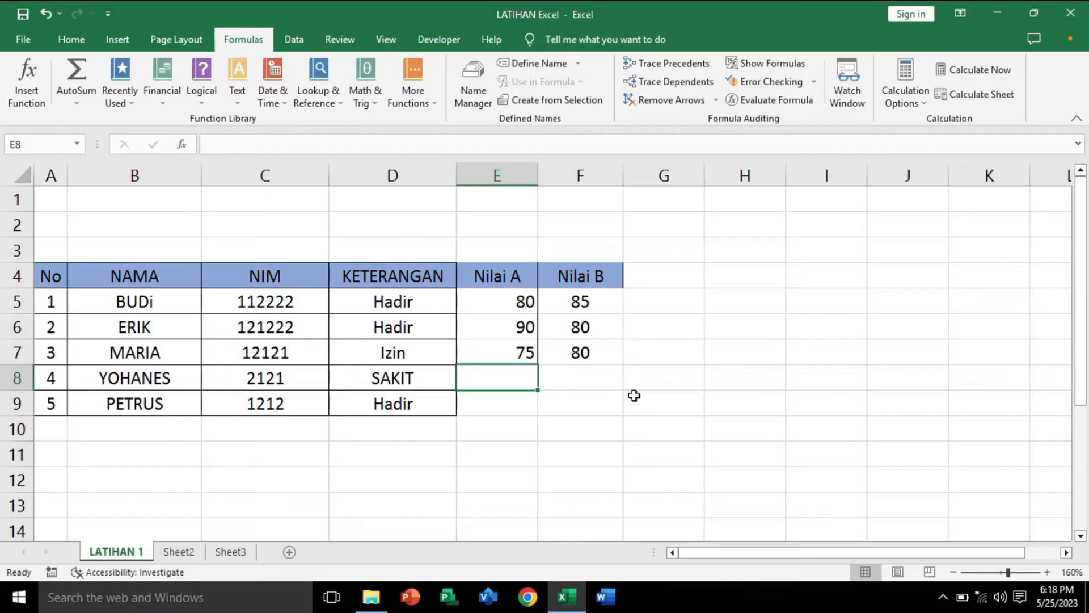
type("66")
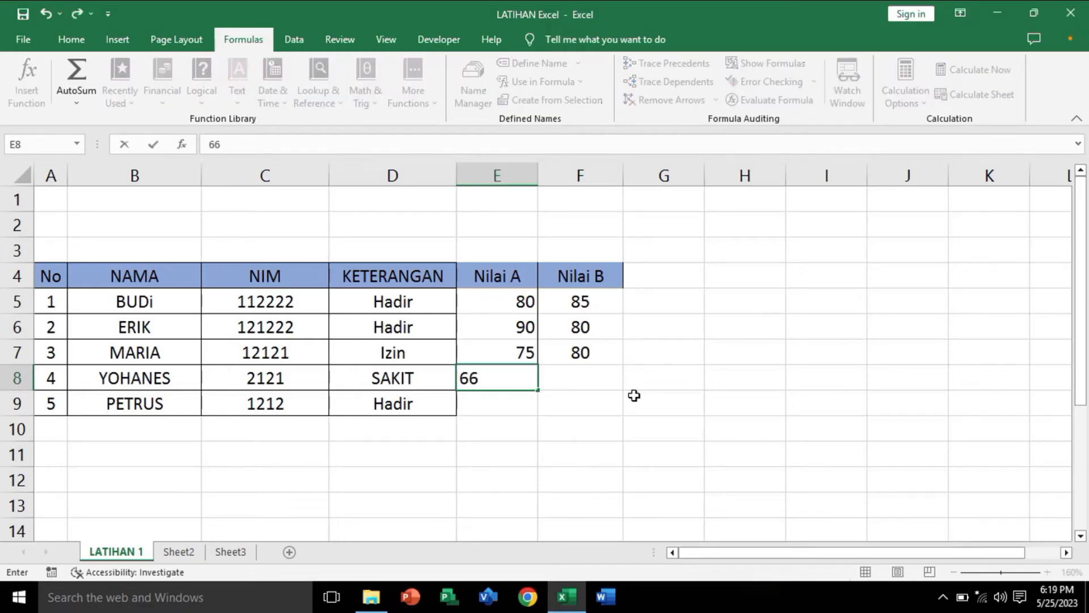
key("Tab")
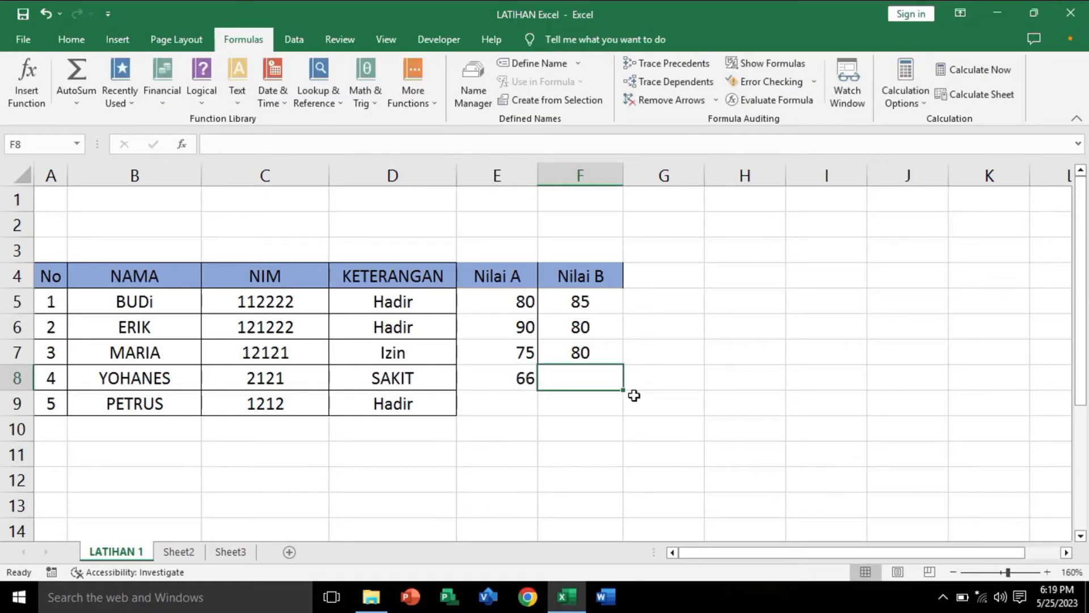
type("77")
key("Return")
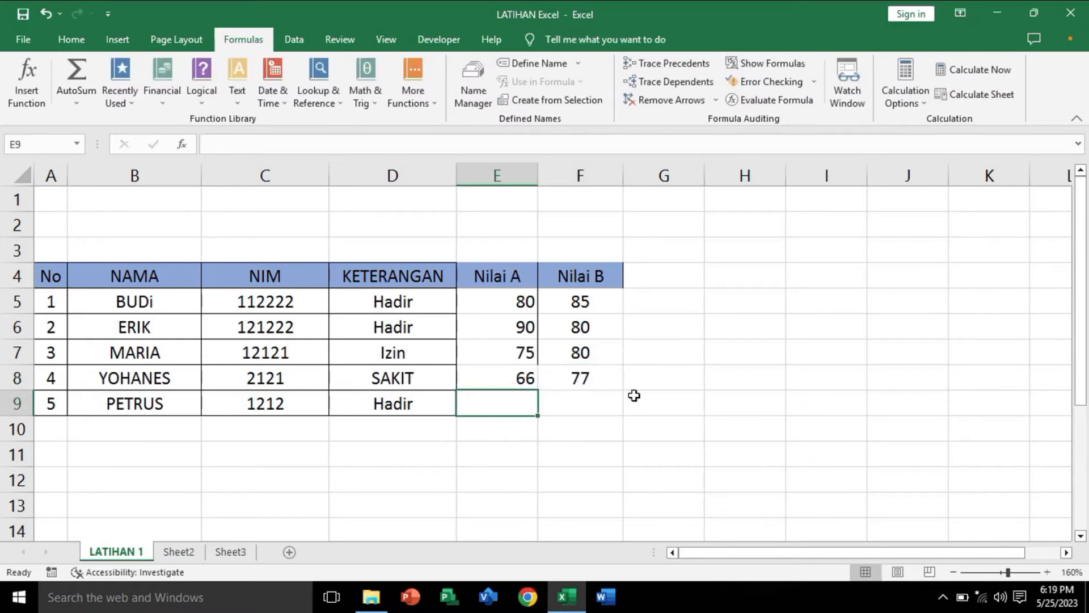
type("86")
key("Tab")
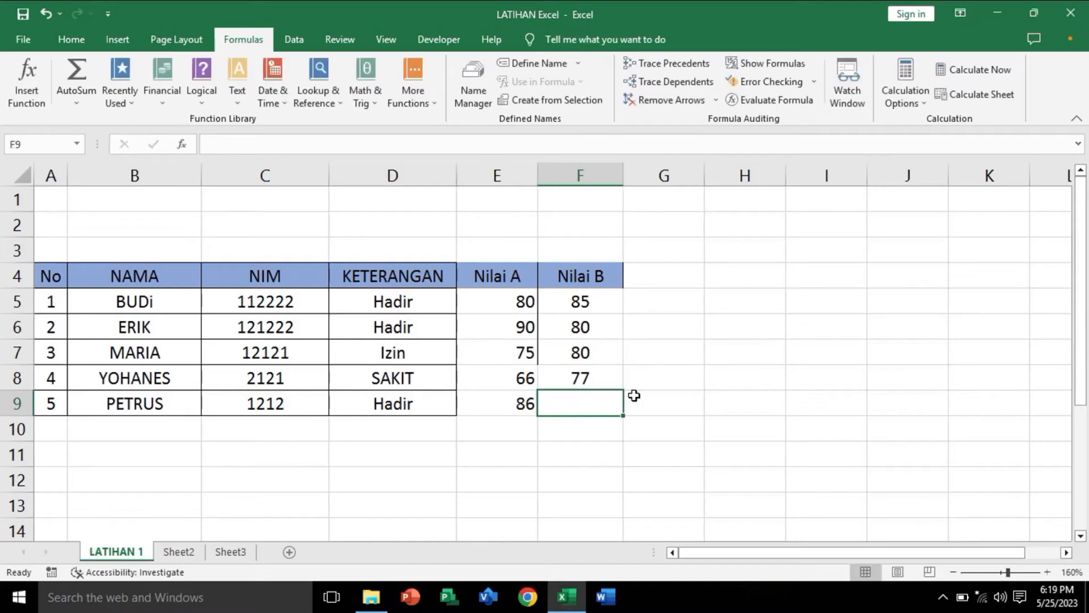
type("90")
key("Return")
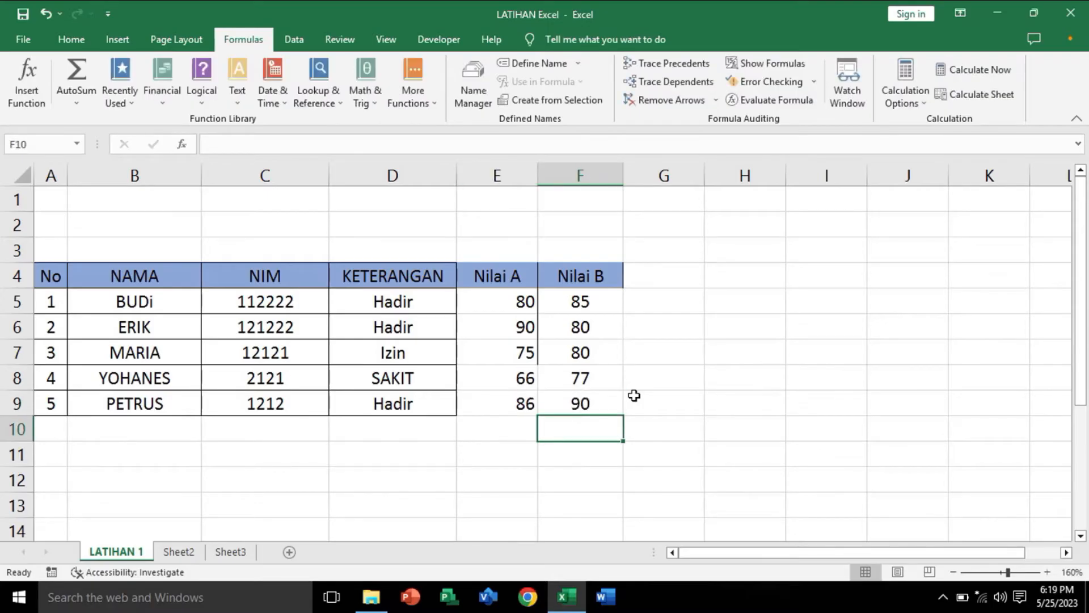
left_click(583, 497)
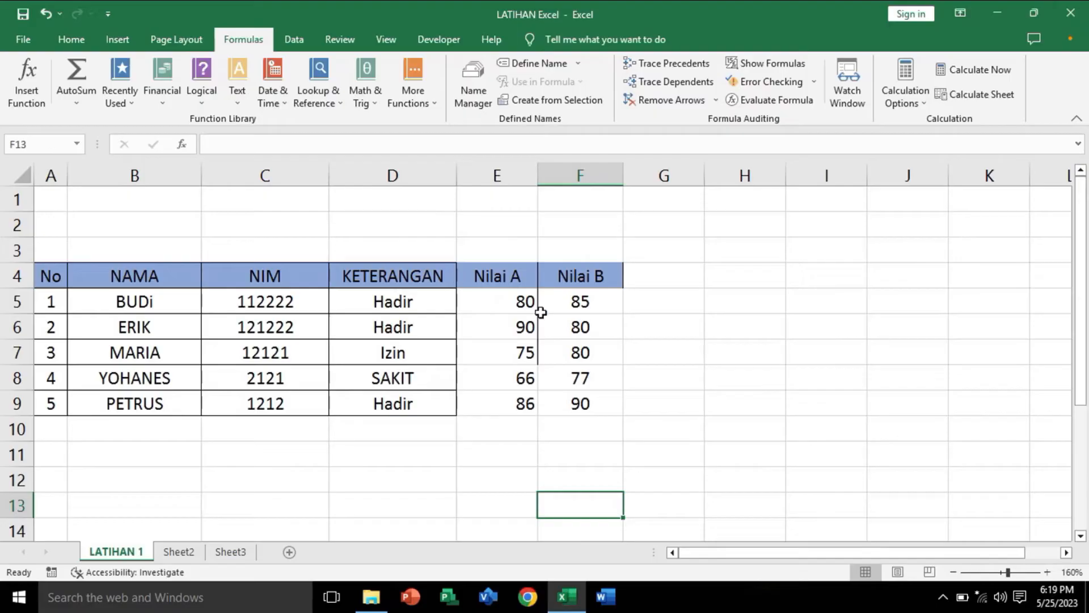
left_click(480, 176)
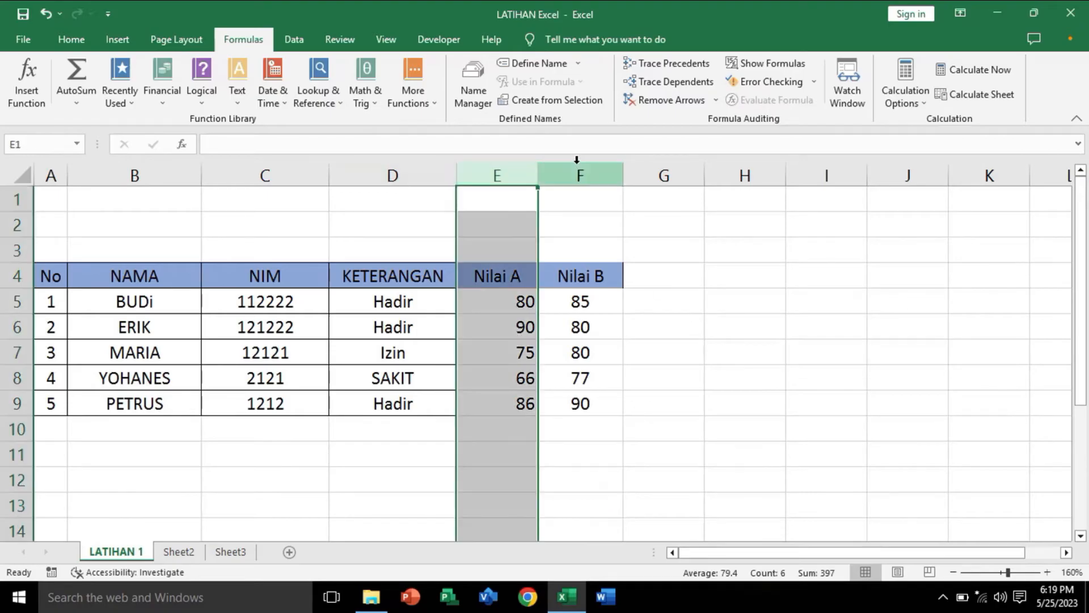
left_click(577, 170)
left_click(522, 451)
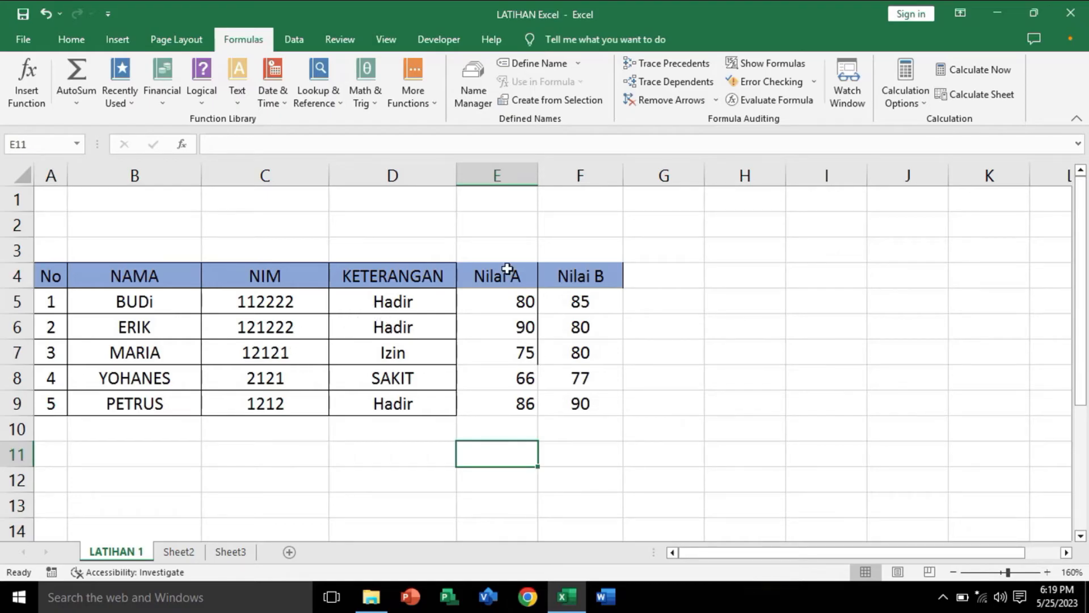
left_click_drag(469, 276, 576, 406)
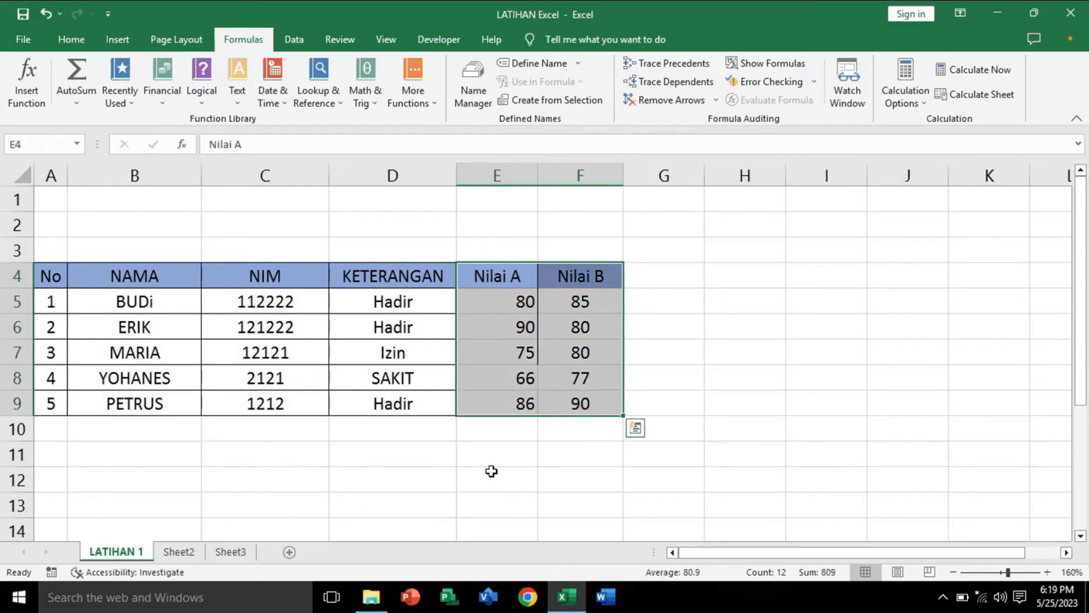
left_click(491, 473)
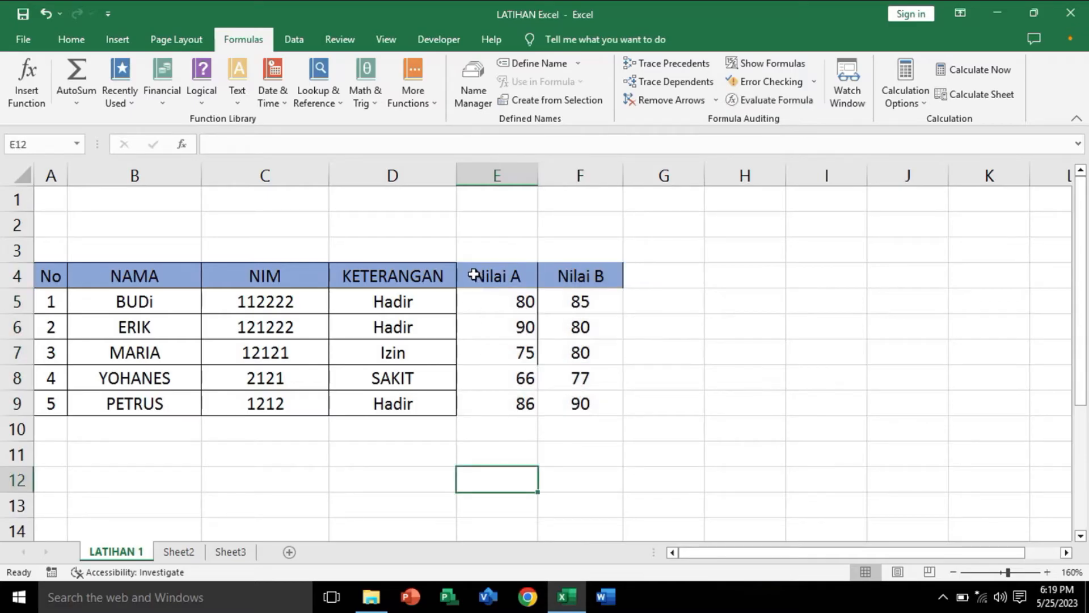
Step: Apply all borders to the Nilai A and Nilai B cells, E4:F9
left_click_drag(473, 276, 602, 401)
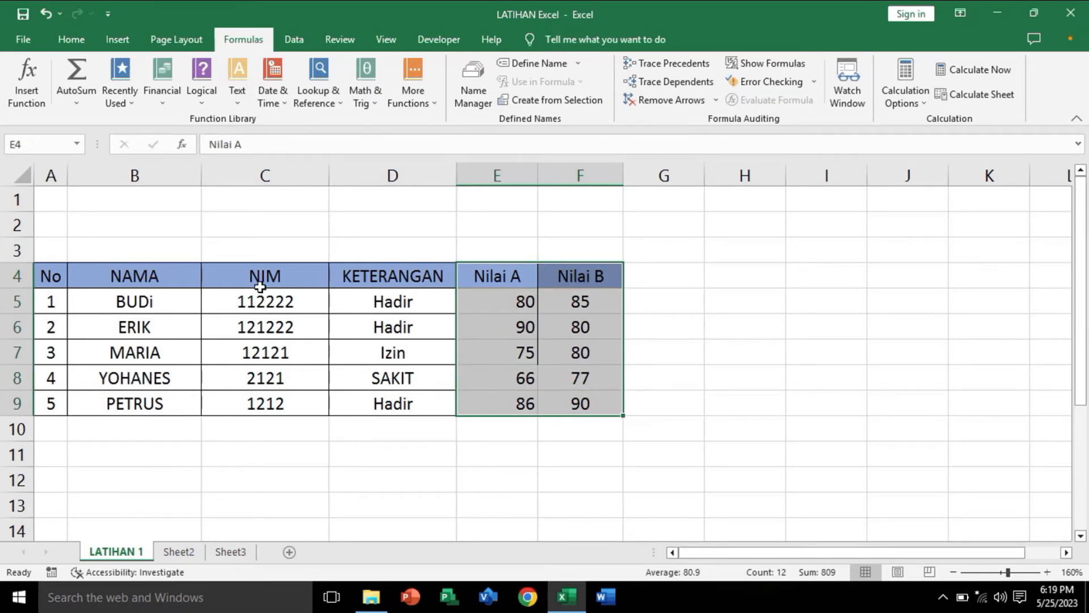
left_click(61, 38)
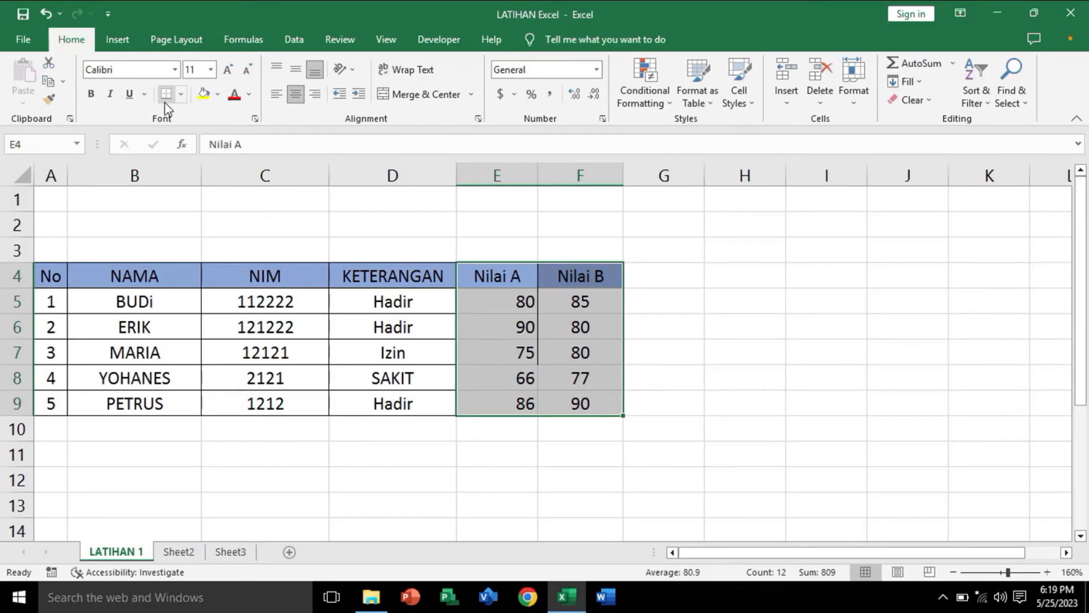
left_click(180, 95)
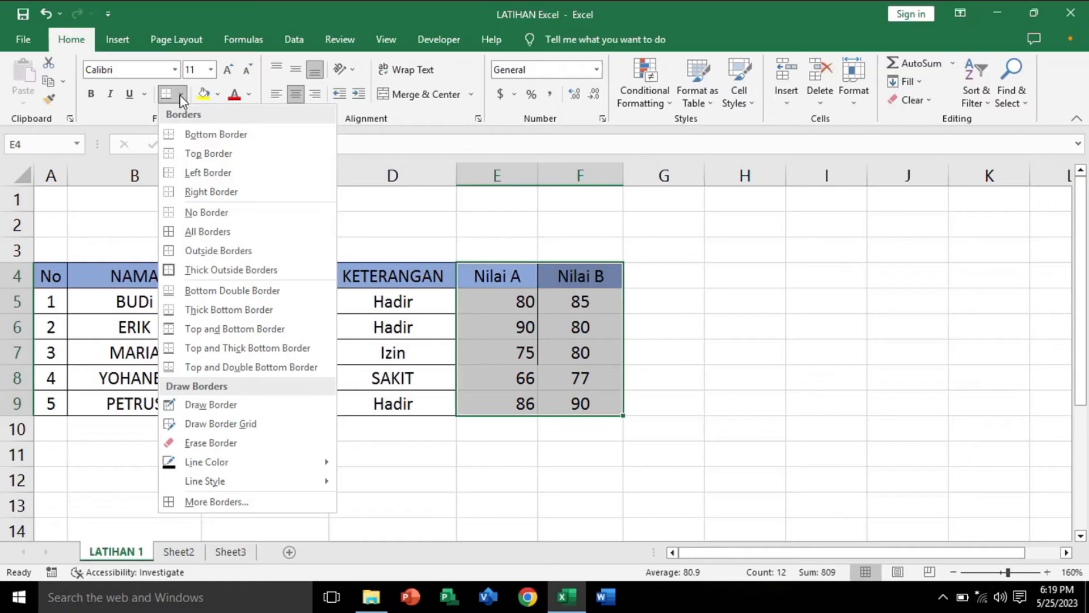
left_click(204, 231)
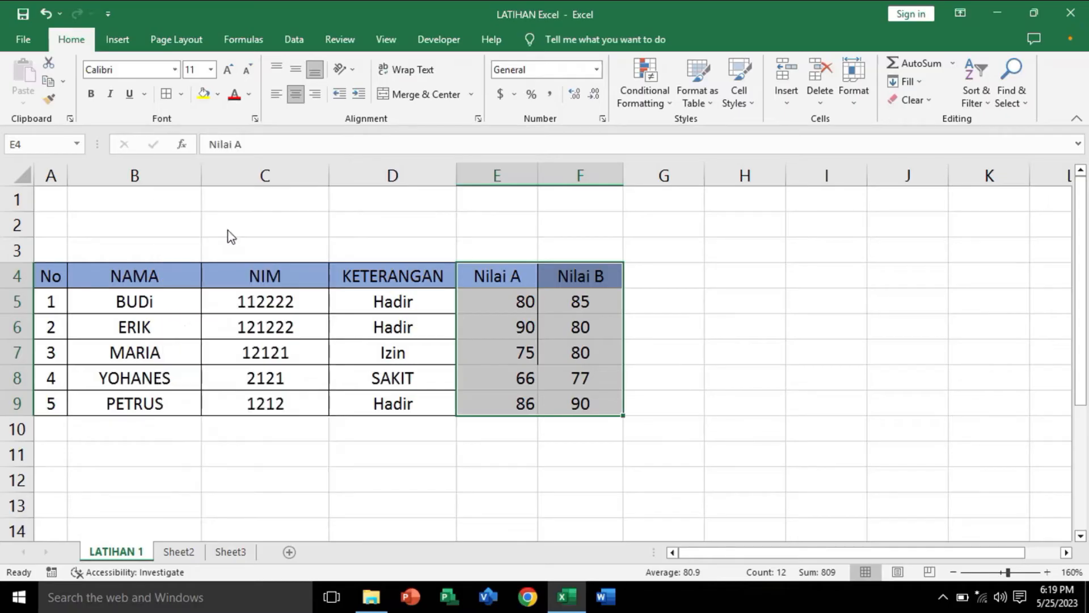
left_click(674, 411)
left_click(509, 462)
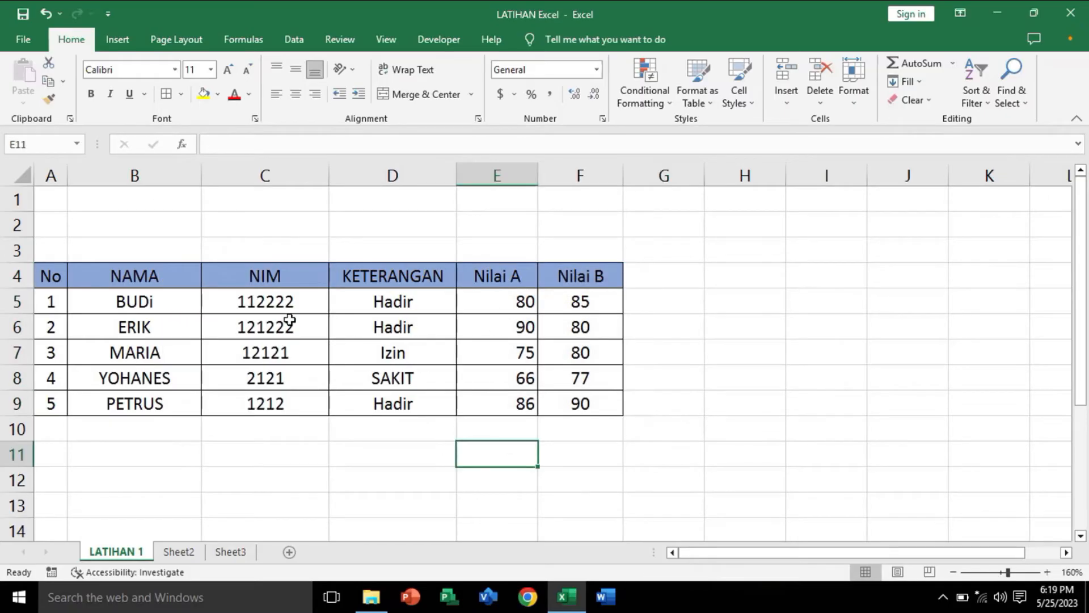
Step: Center the contents of the Nilai A and Nilai B cells, E4:F9, horizontally and align them to the middle vertically
left_click_drag(388, 164, 256, 173)
left_click(631, 451)
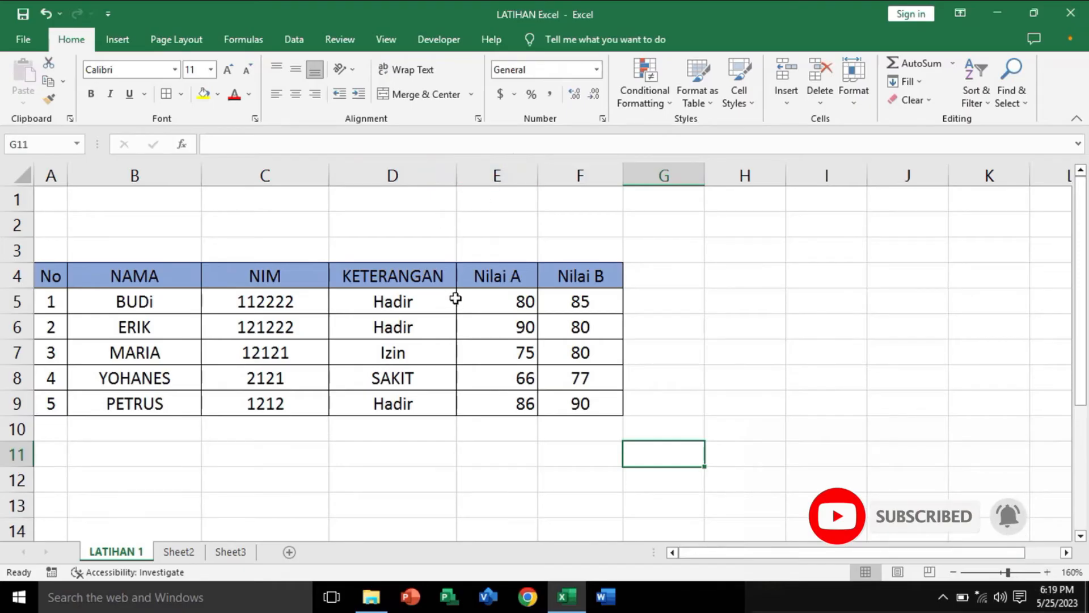
left_click_drag(474, 276, 577, 407)
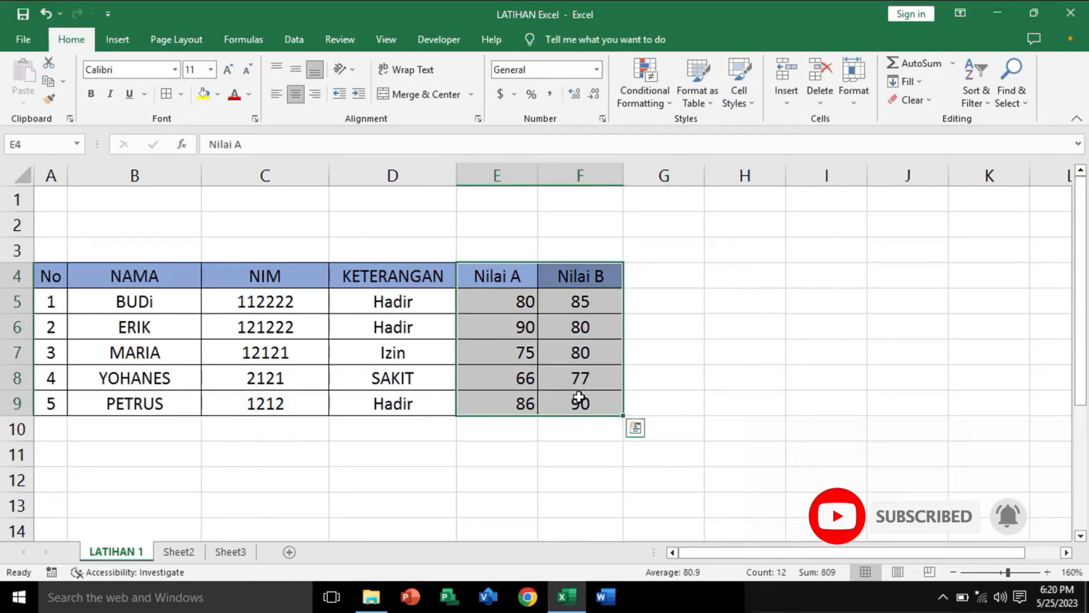
left_click(294, 96)
left_click(294, 67)
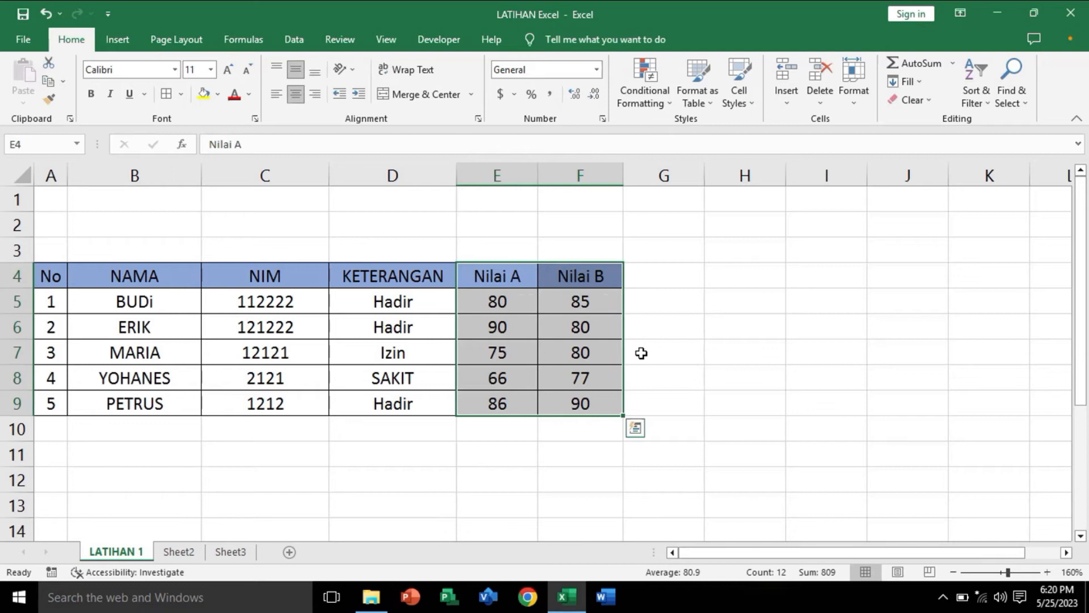
left_click(689, 394)
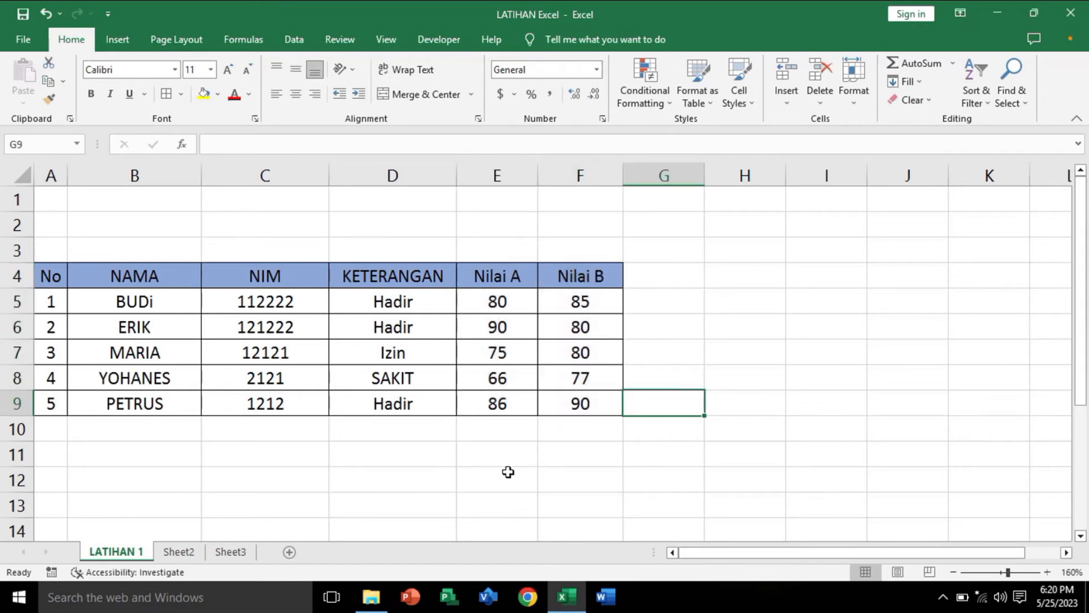
left_click(558, 456)
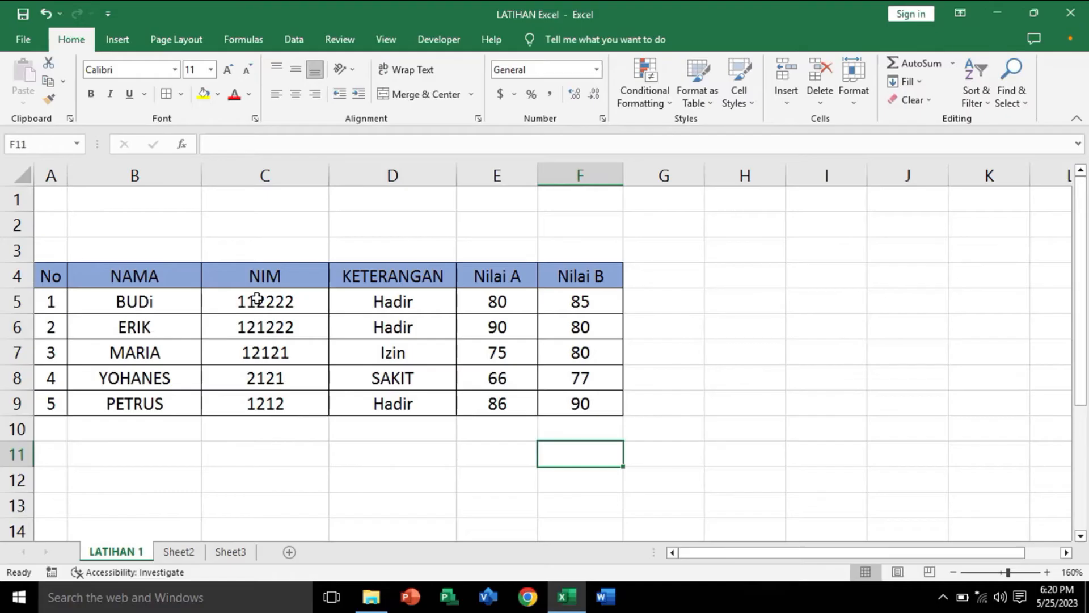
left_click(474, 462)
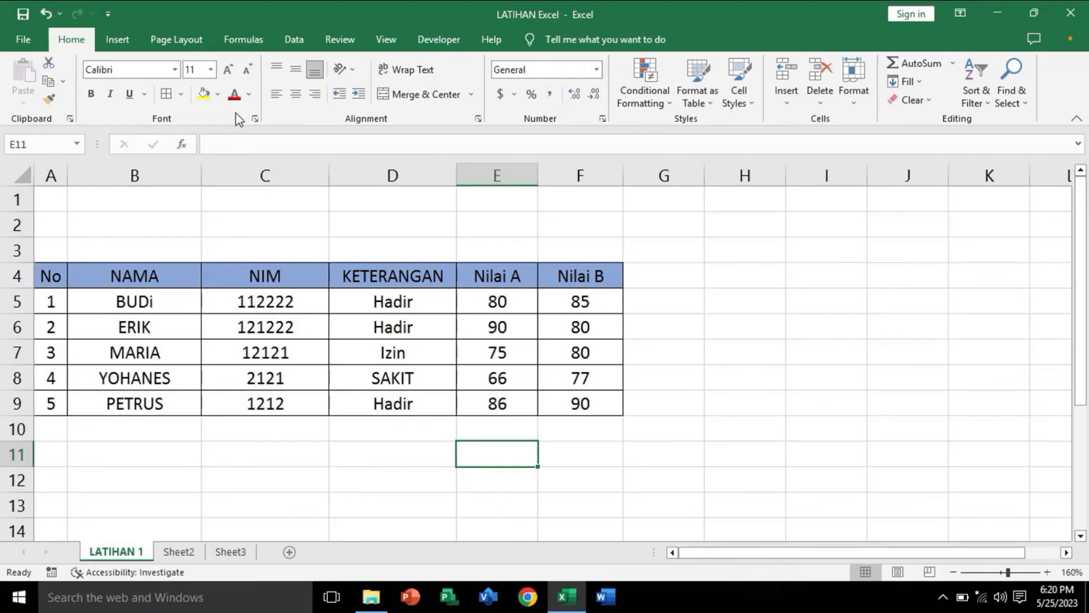
left_click(233, 44)
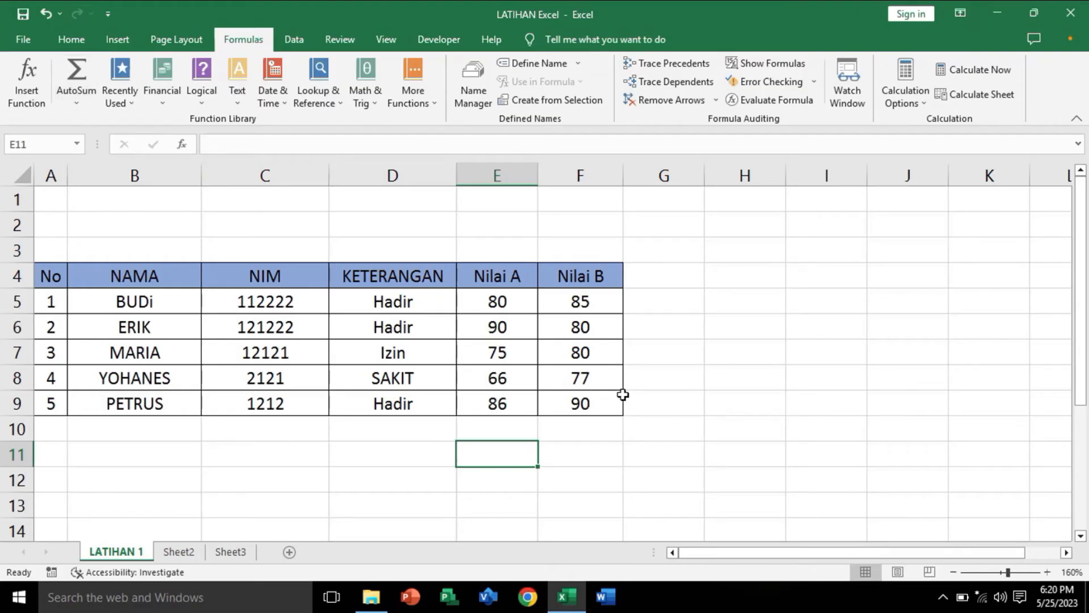
left_click(498, 301)
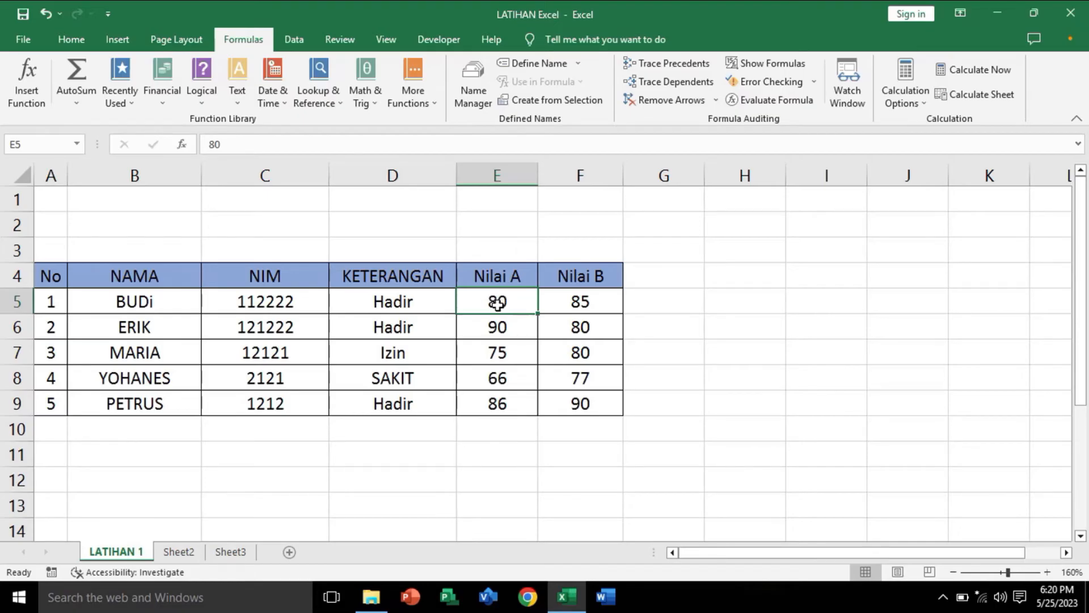
left_click(494, 404)
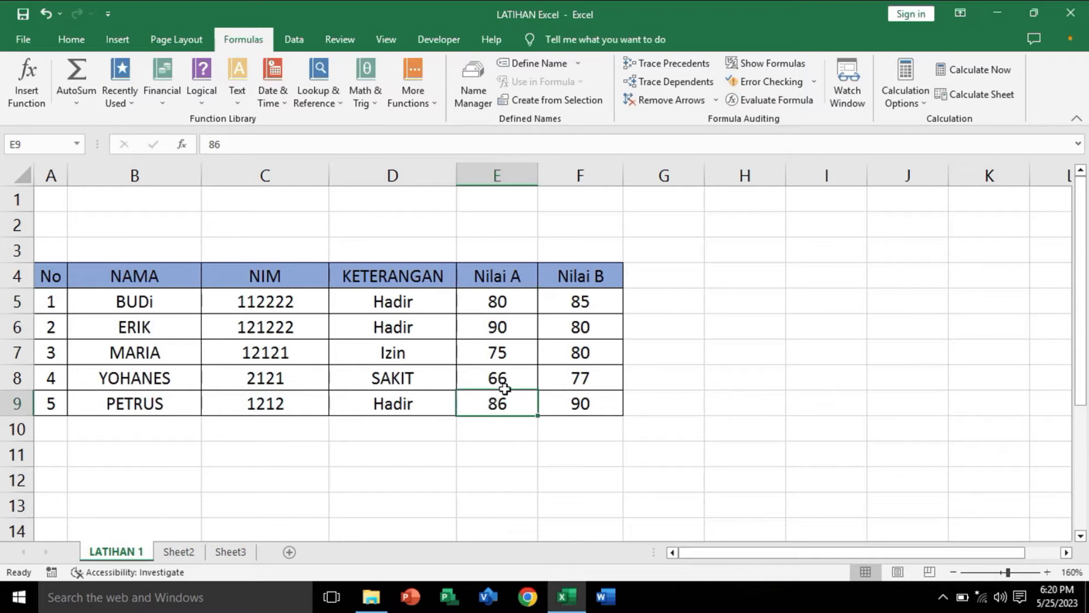
left_click(495, 426)
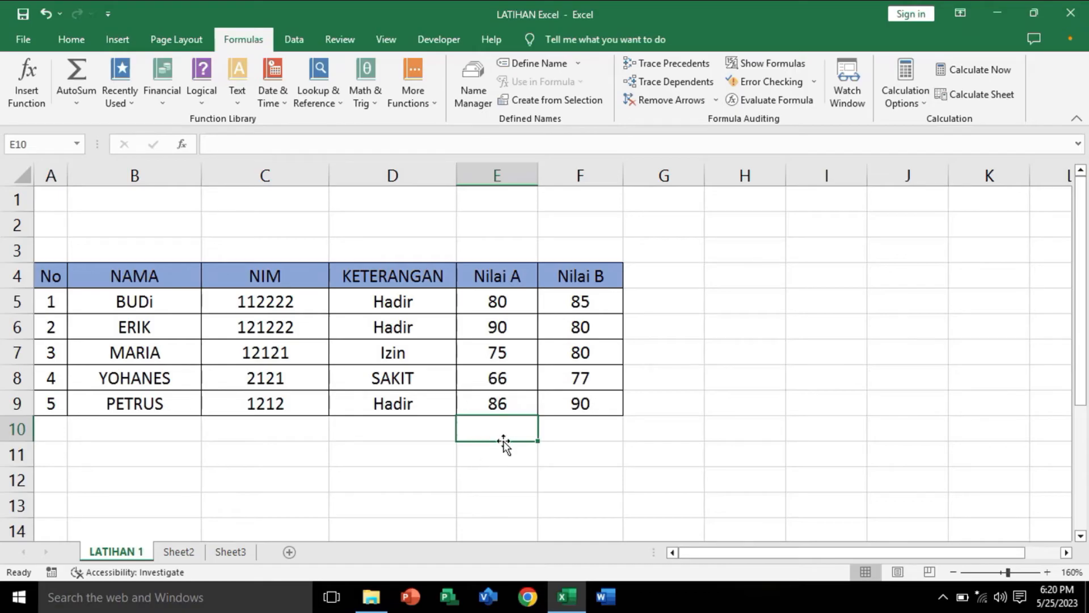
left_click(498, 448)
left_click(489, 426)
left_click(496, 458)
Step: Total the Nilai A scores in E10 with the formula =SUM(E5:E9)
left_click(488, 425)
type("=")
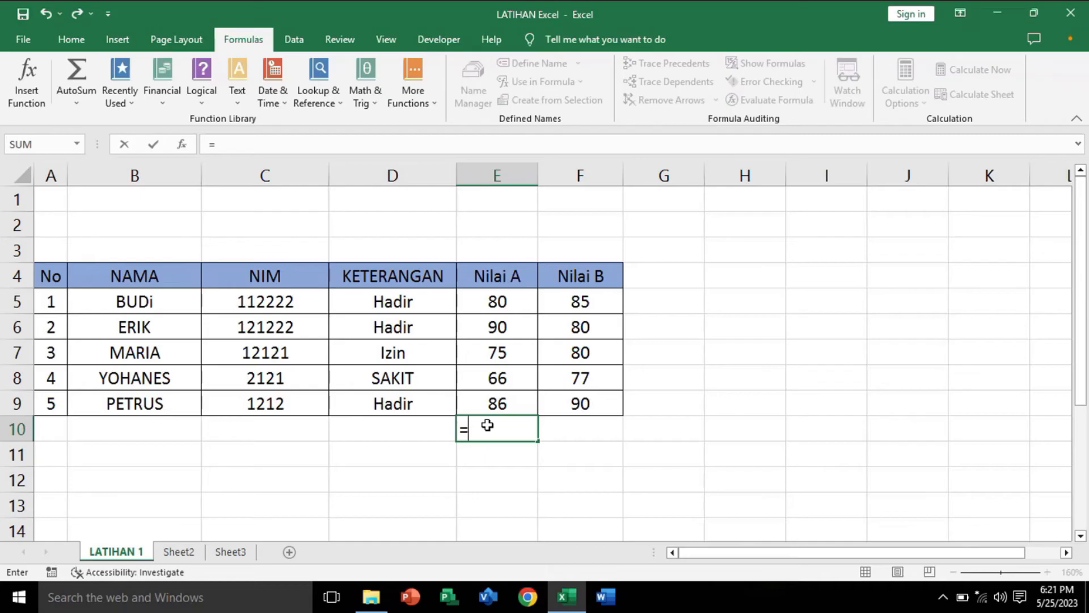
type("sum")
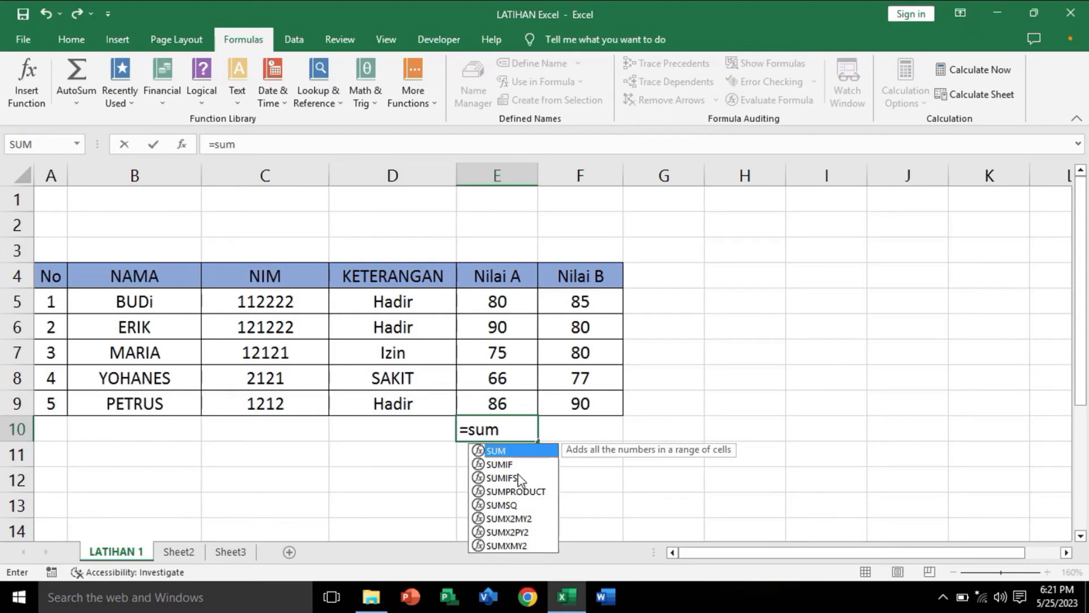
key("BackSpace")
key("BackSpace")
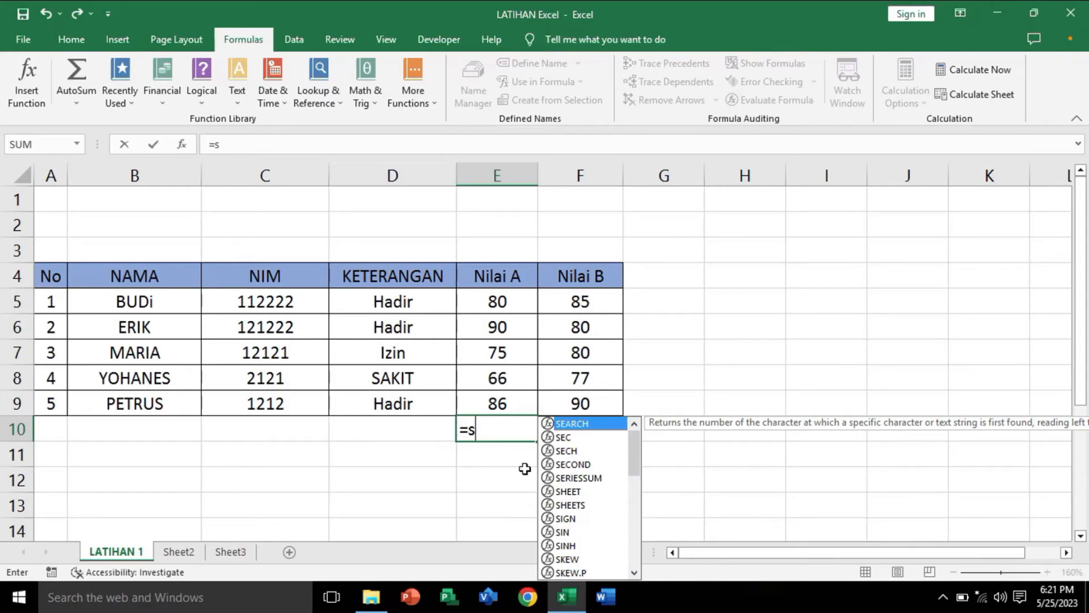
type("um")
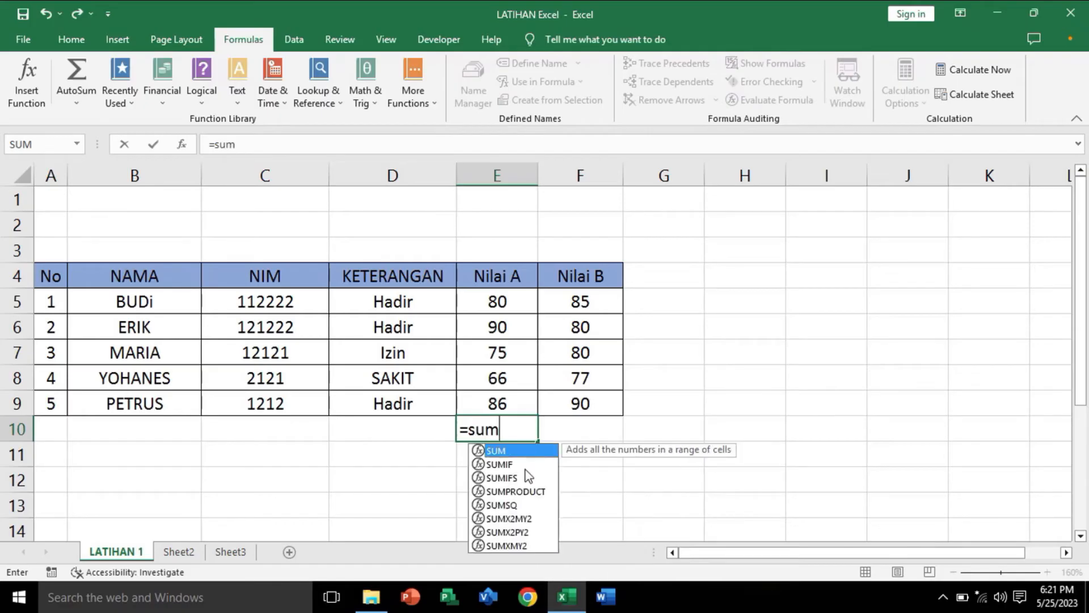
double_click(497, 450)
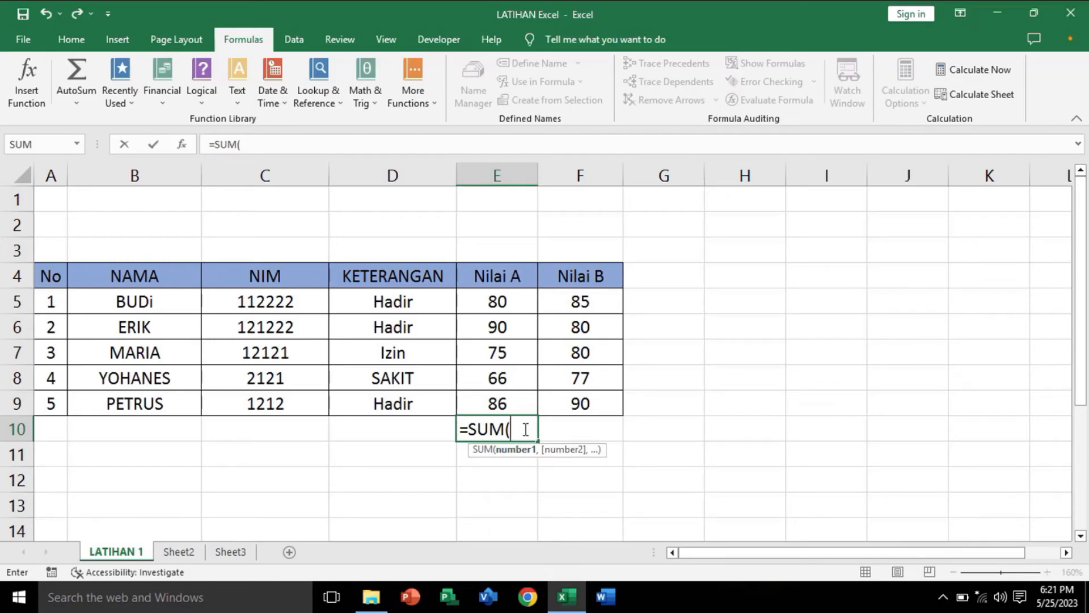
left_click(489, 309)
left_click_drag(489, 309, 497, 404)
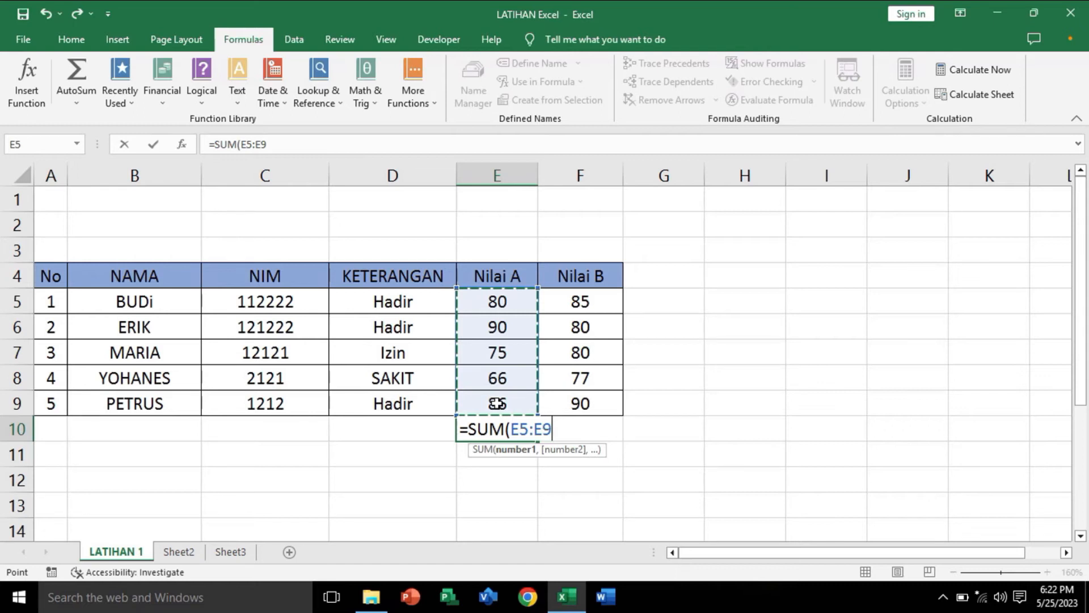
type(")")
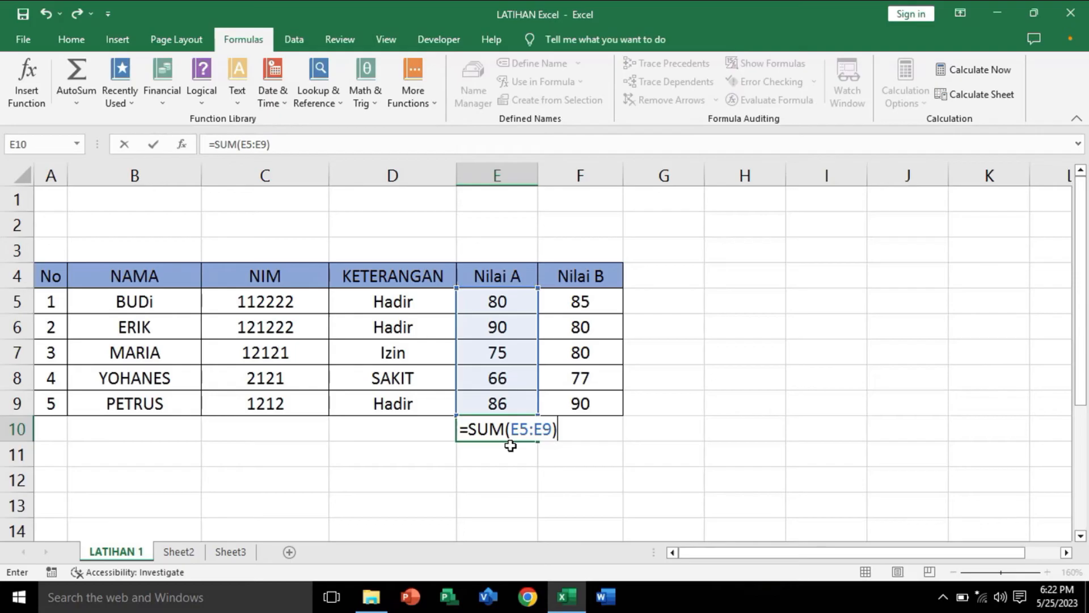
key("Return")
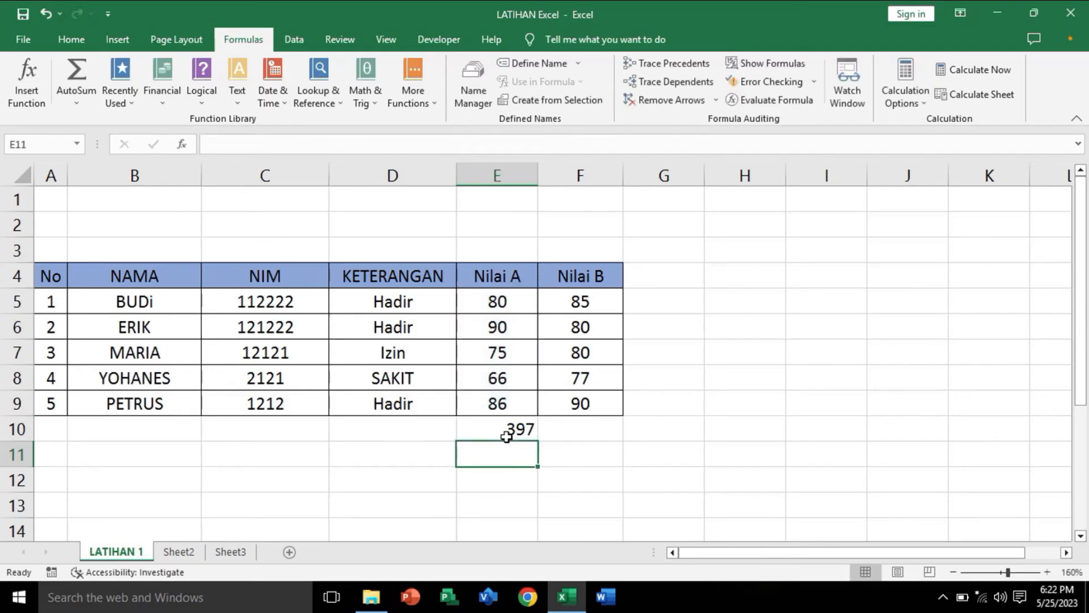
left_click(501, 426)
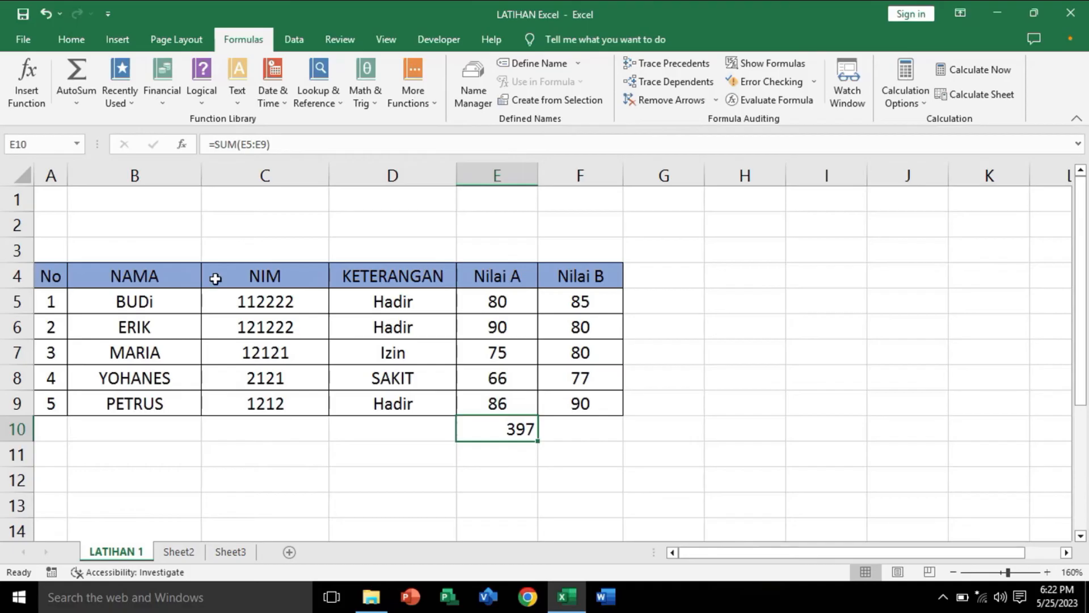
Step: Calculate the average of the Nilai A scores in E11 with the formula =AVERAGE(E5:E9)
left_click(77, 105)
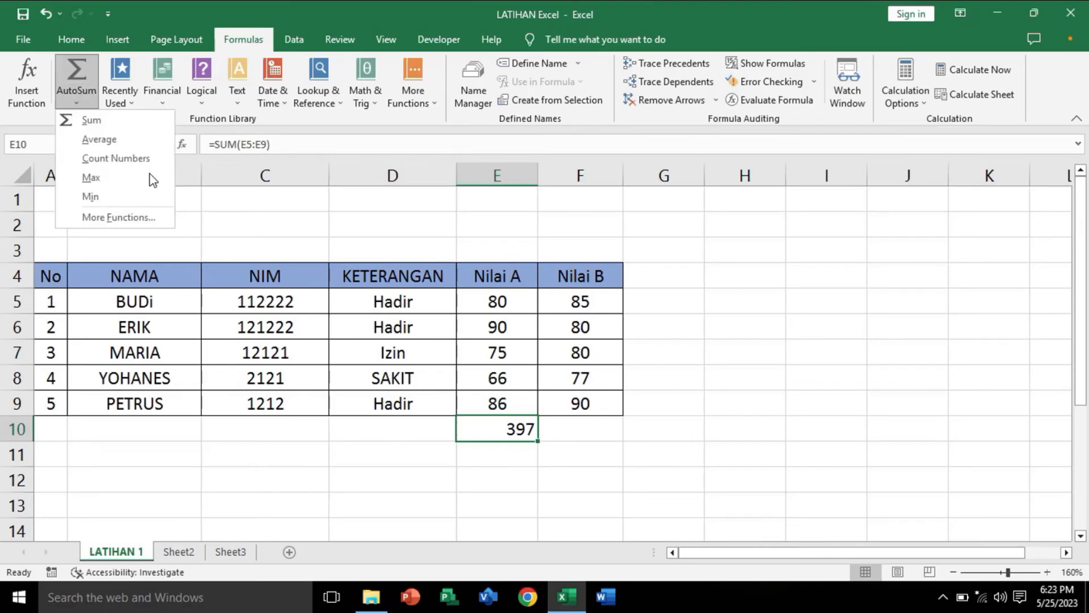
left_click(430, 493)
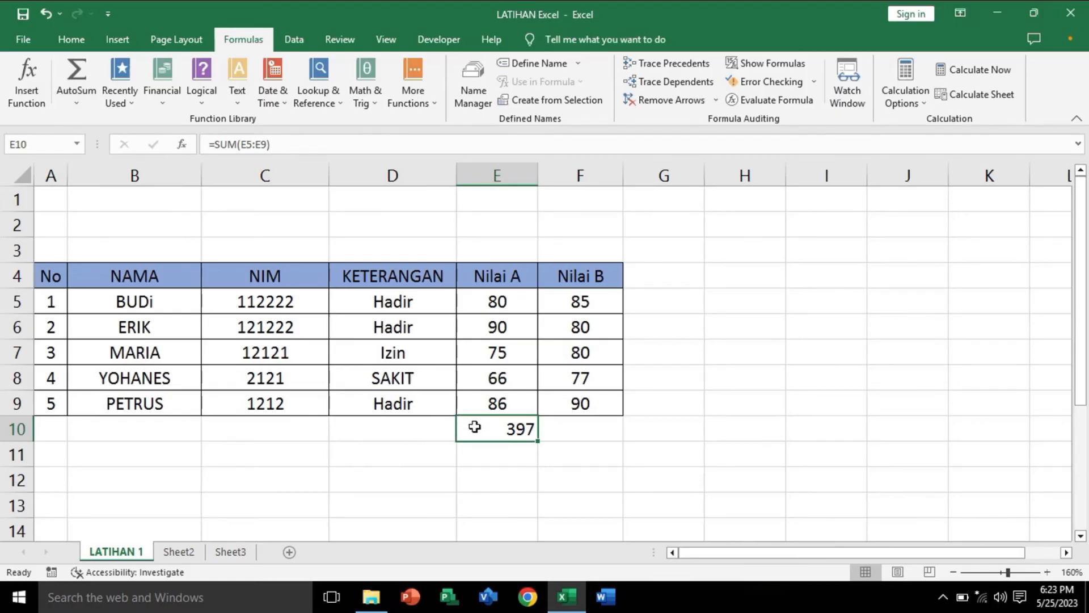
left_click(492, 460)
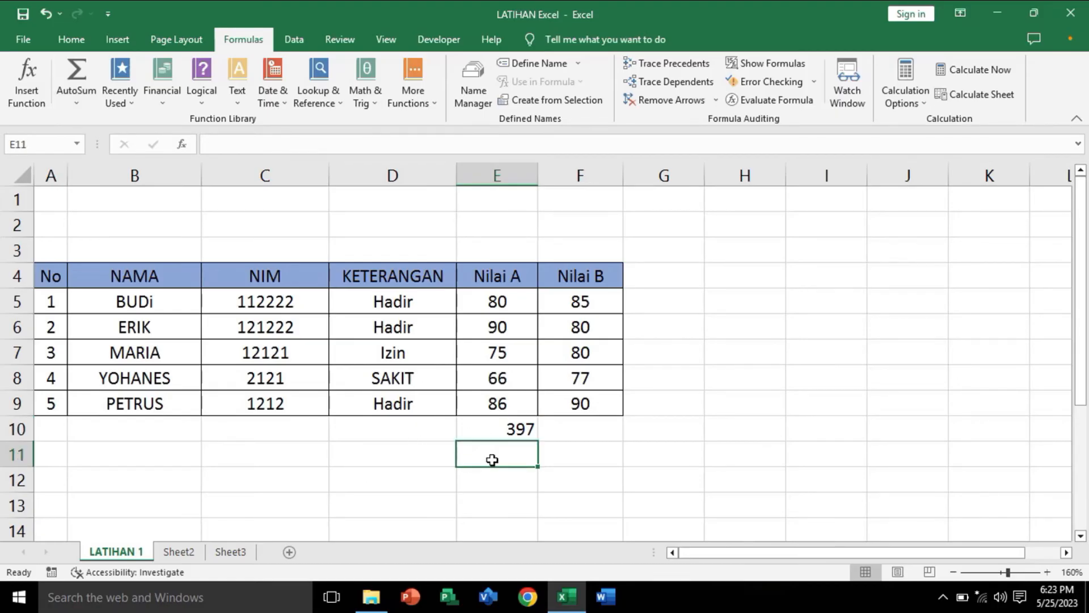
type("=")
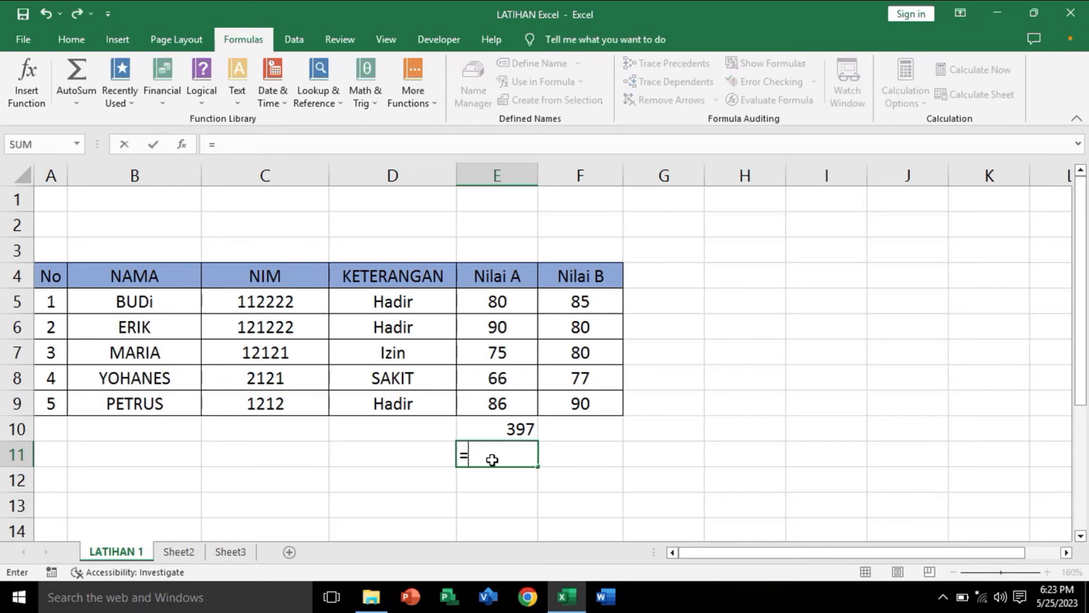
type("aver")
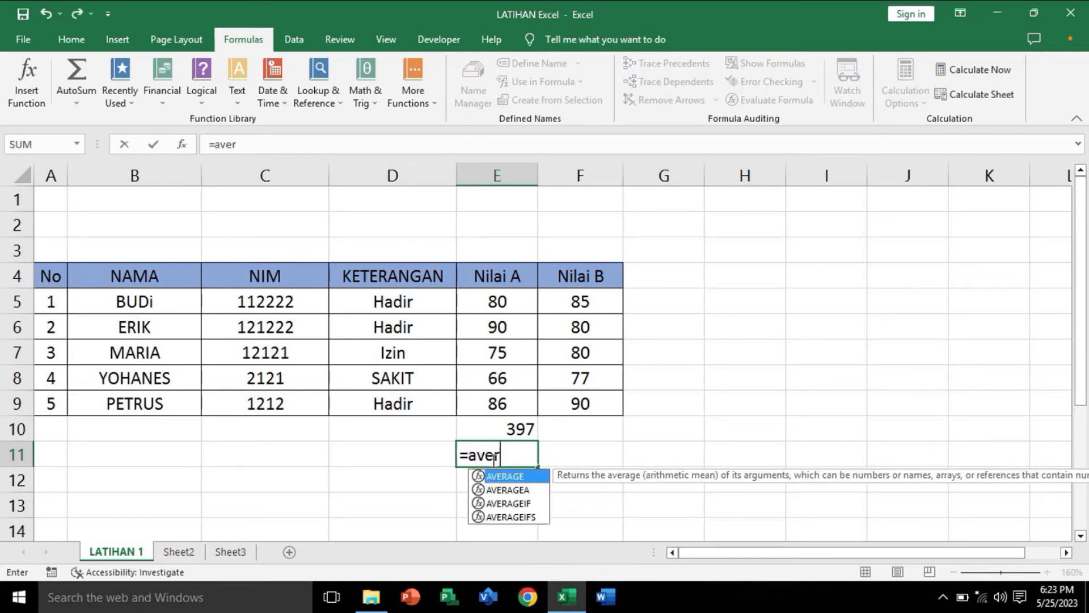
double_click(536, 481)
left_click_drag(502, 296, 501, 400)
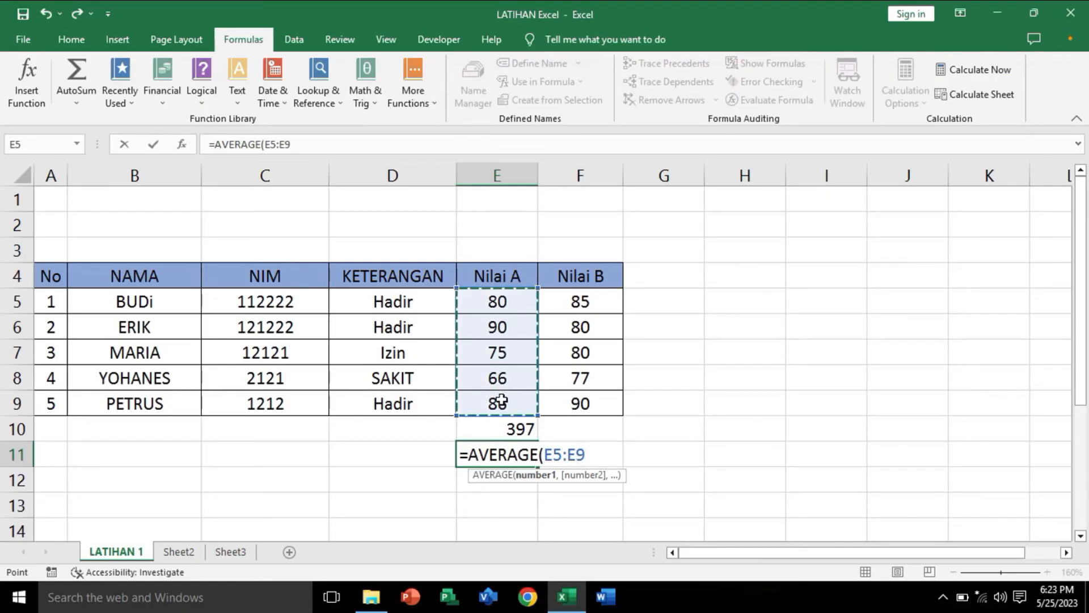
type(")")
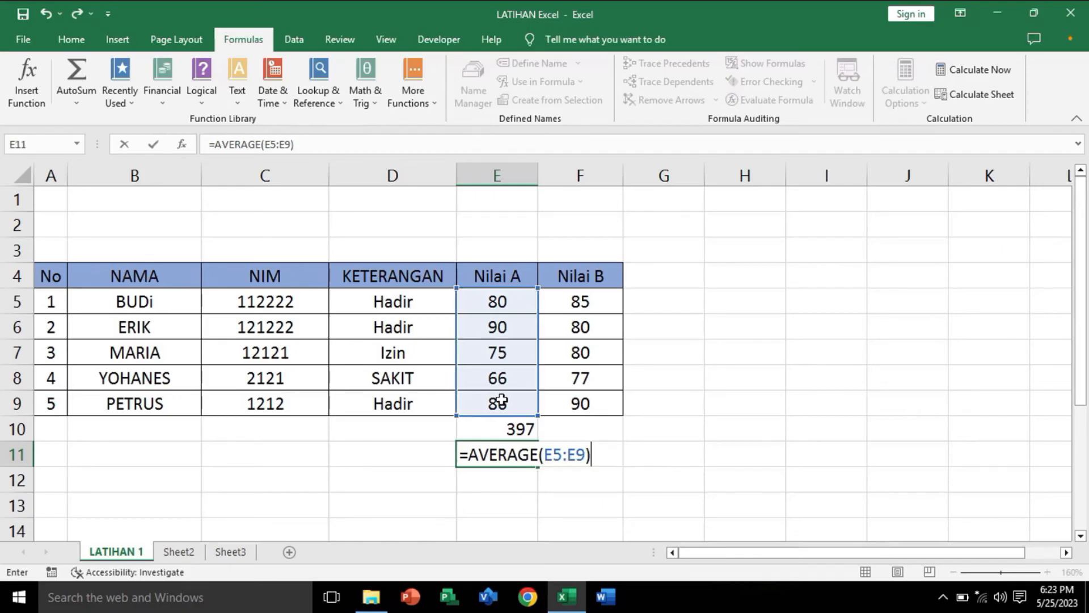
key("Return")
left_click(497, 455)
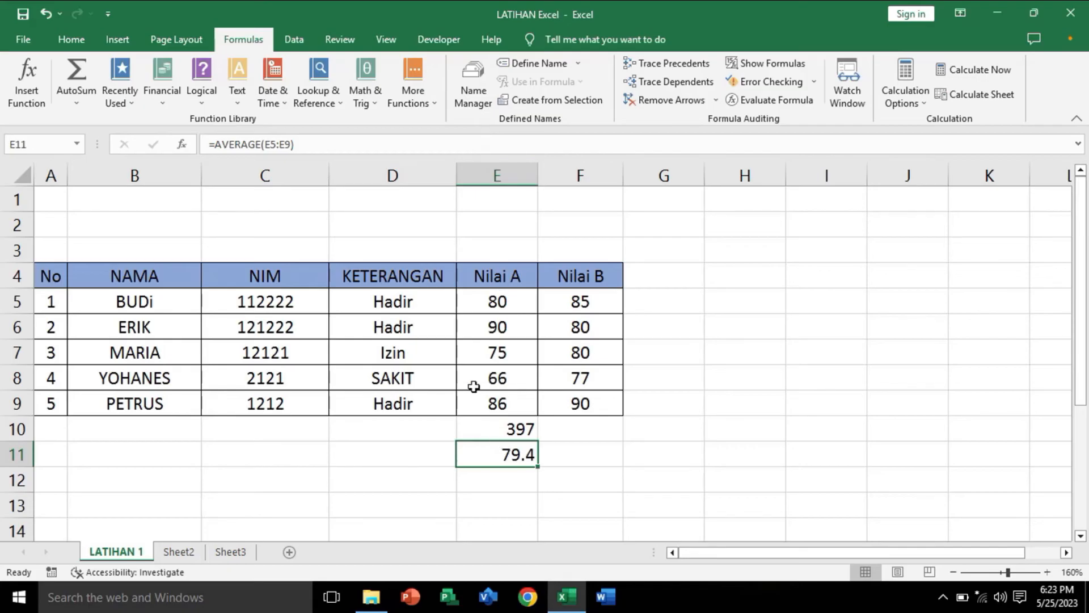
Step: Review the AutoSum functions, including Max, and examine the Nilai A scores in E5:E9 for the highest one
left_click(496, 478)
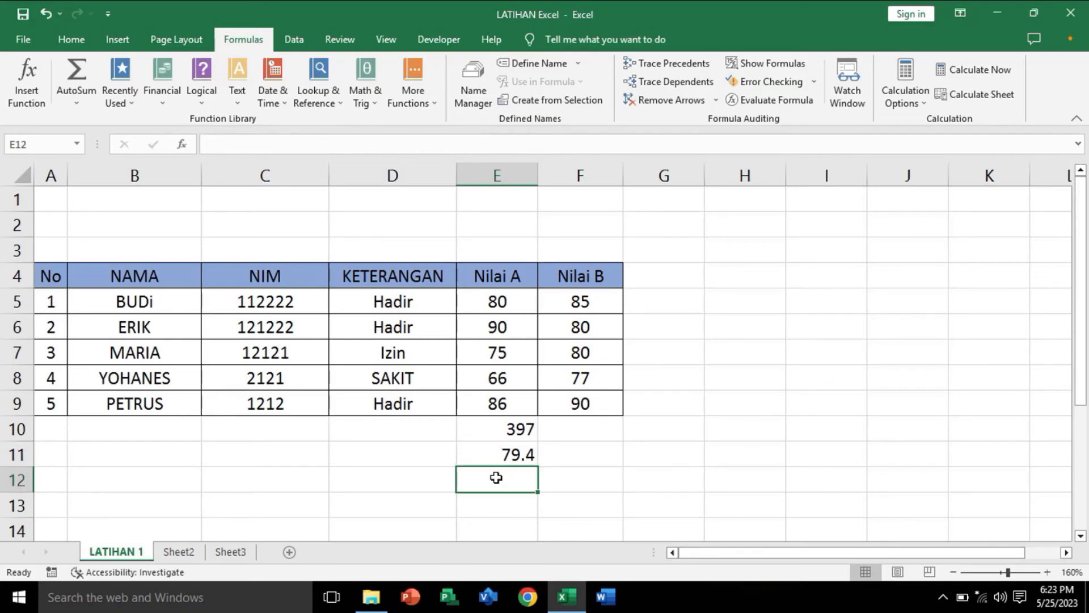
left_click(89, 105)
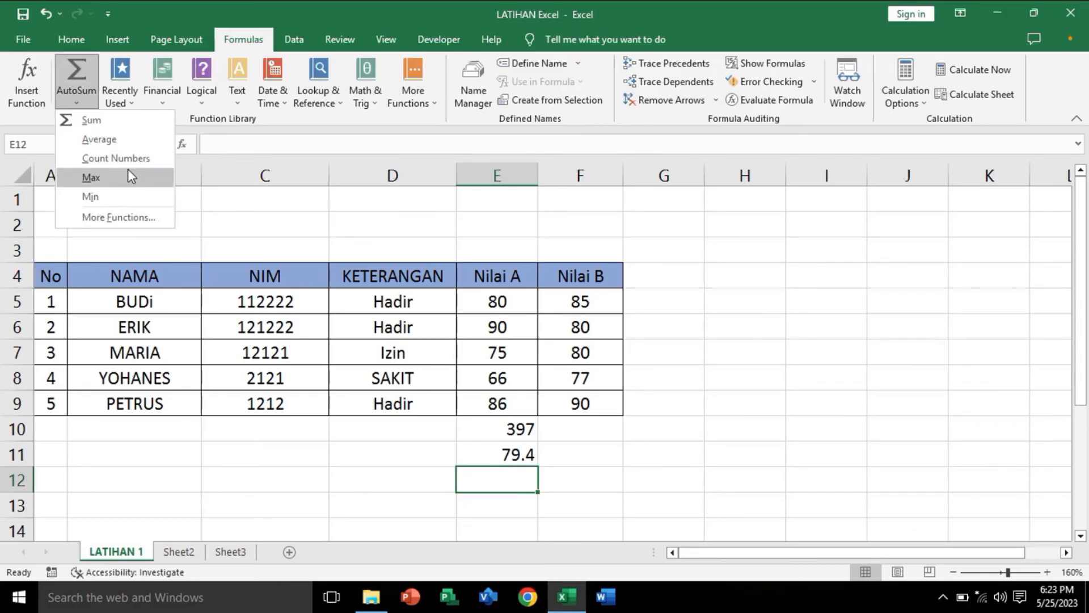
left_click(517, 512)
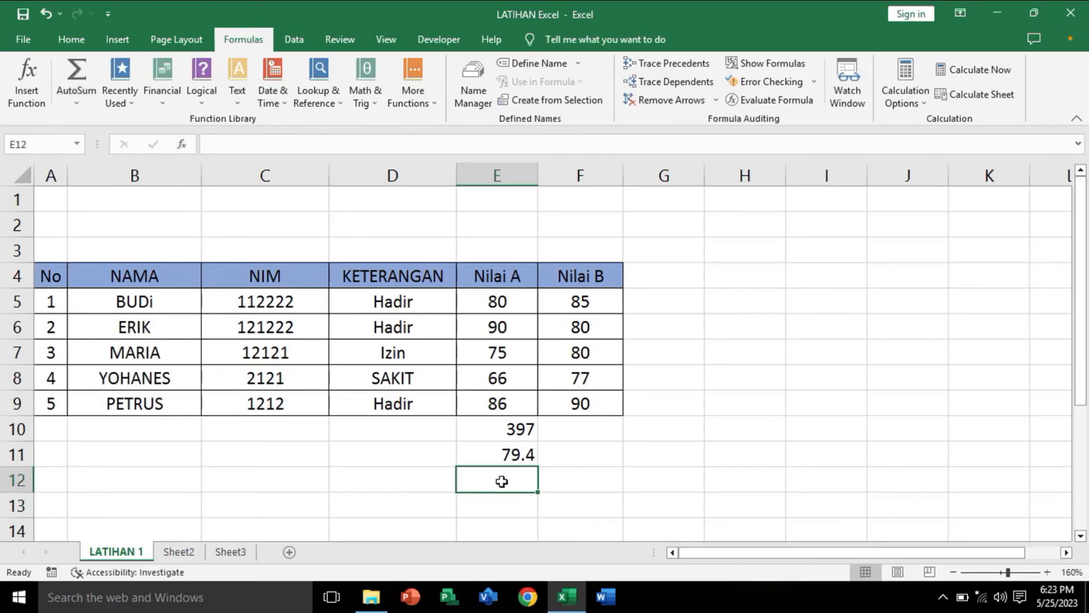
left_click_drag(488, 275, 498, 403)
left_click(502, 306)
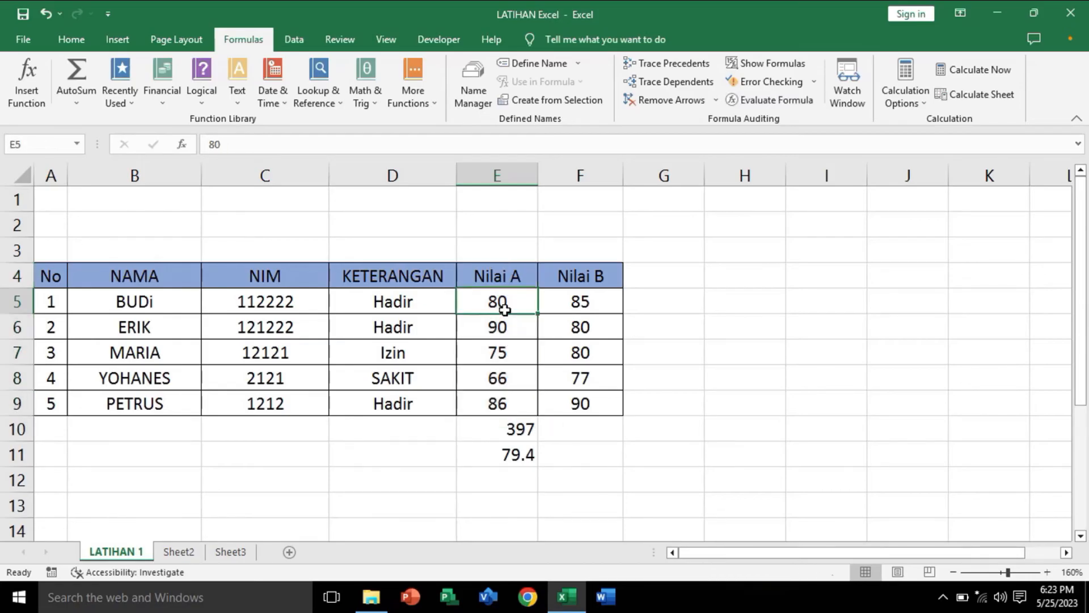
left_click(498, 400)
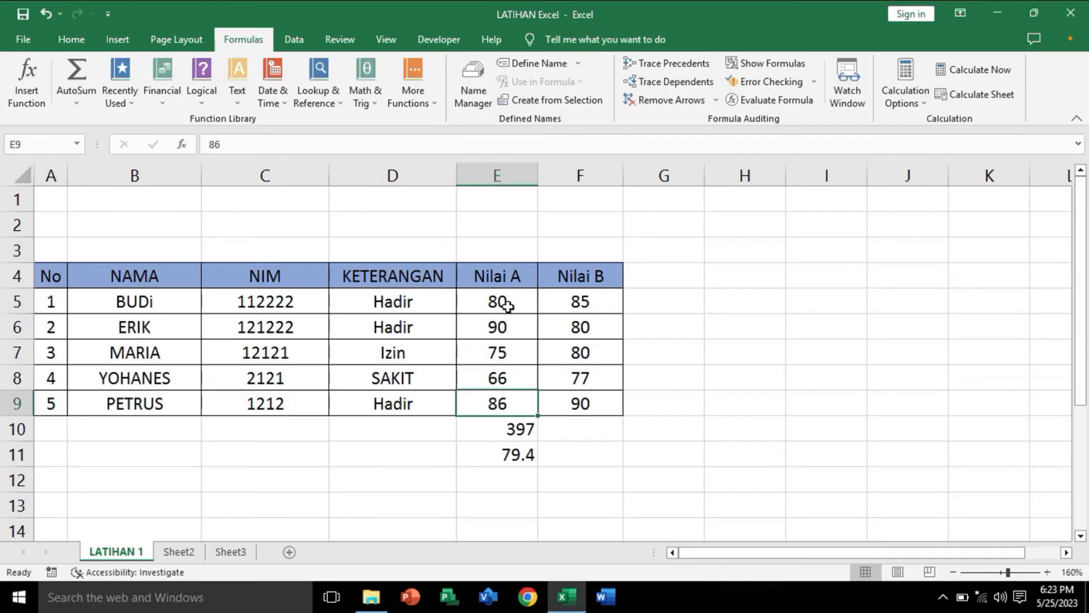
left_click_drag(502, 302, 498, 404)
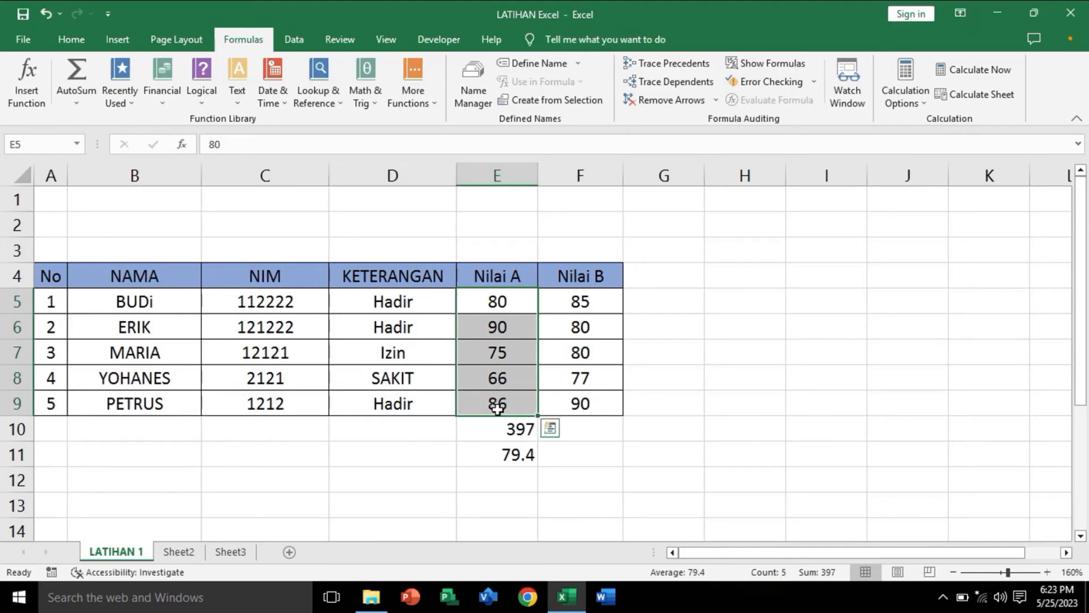
left_click(512, 479)
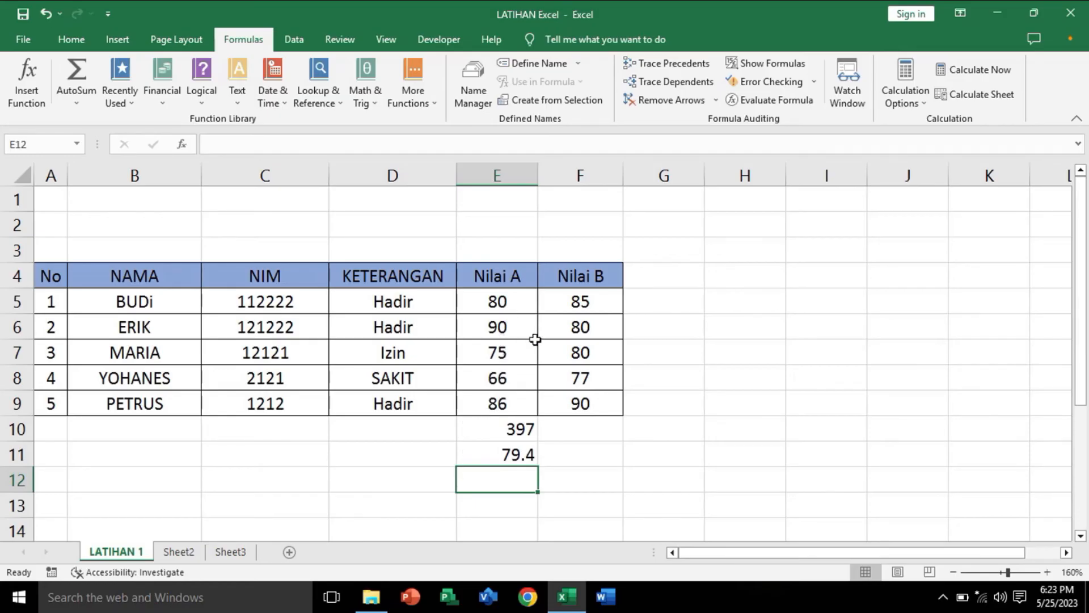
left_click(504, 328)
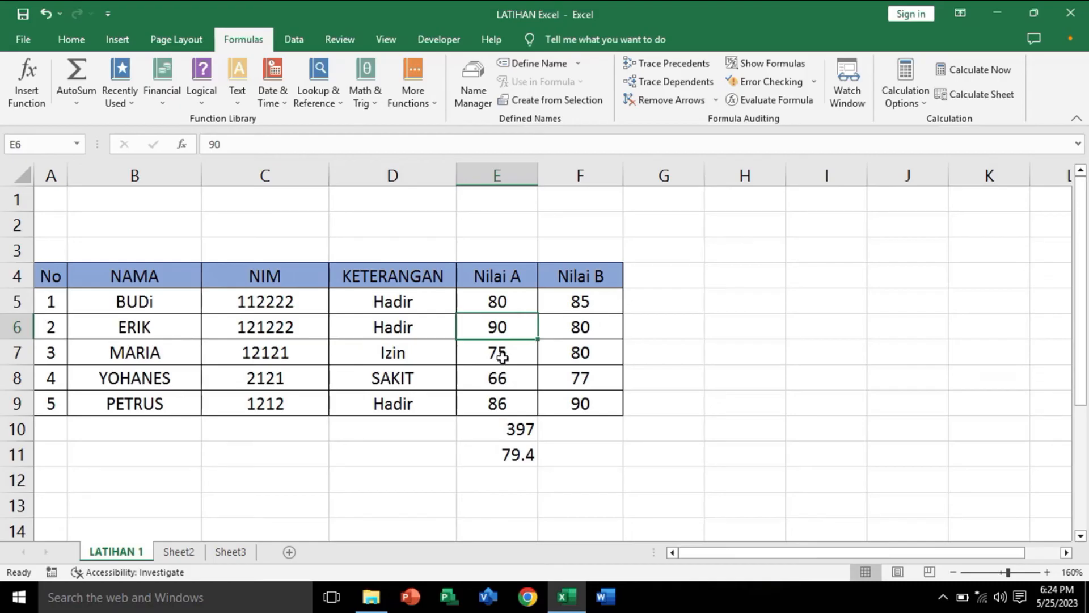
Step: Find the highest Nilai A score in E12 with the formula =MAX(E5:E9) and check it against the scores
left_click(514, 478)
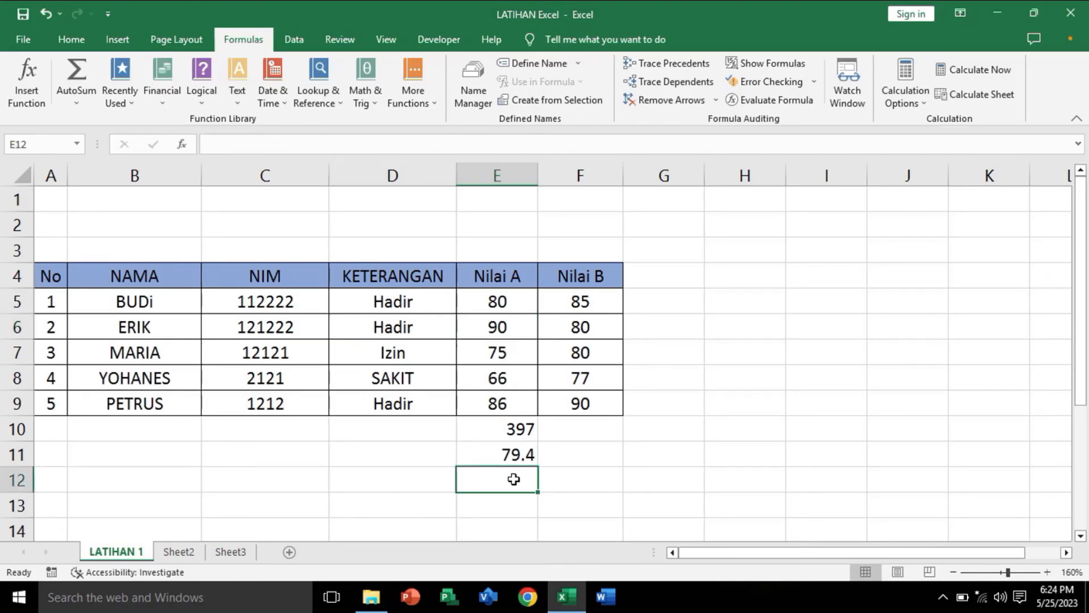
type("=")
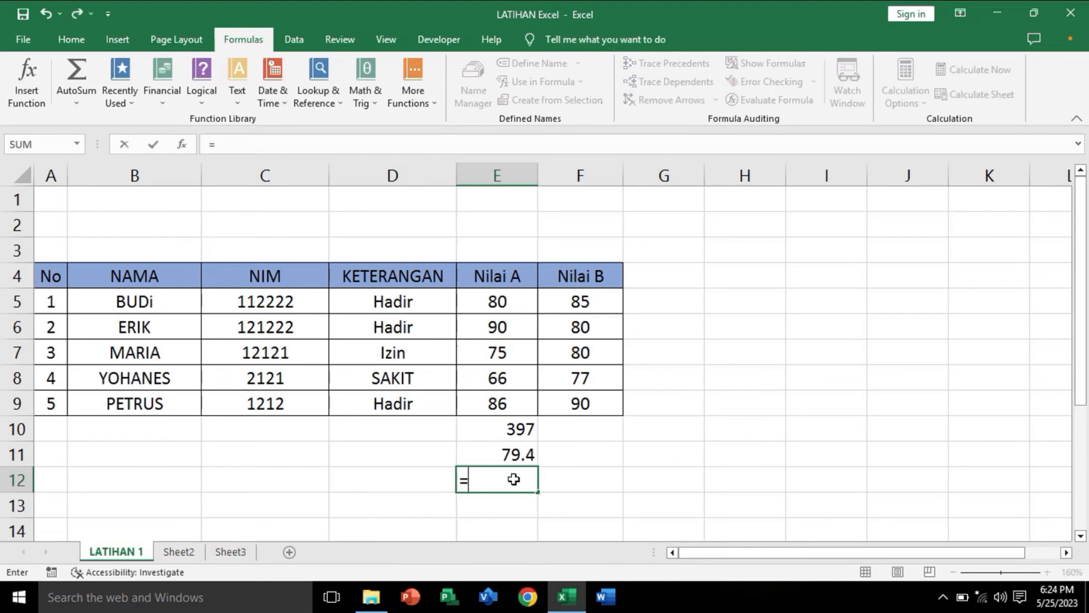
type("max")
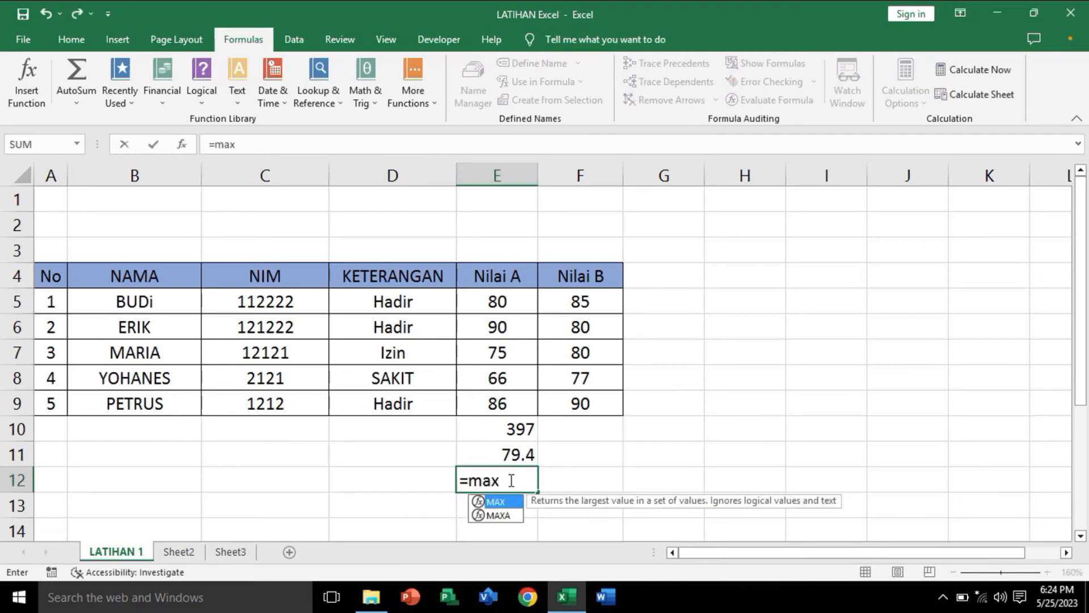
double_click(494, 502)
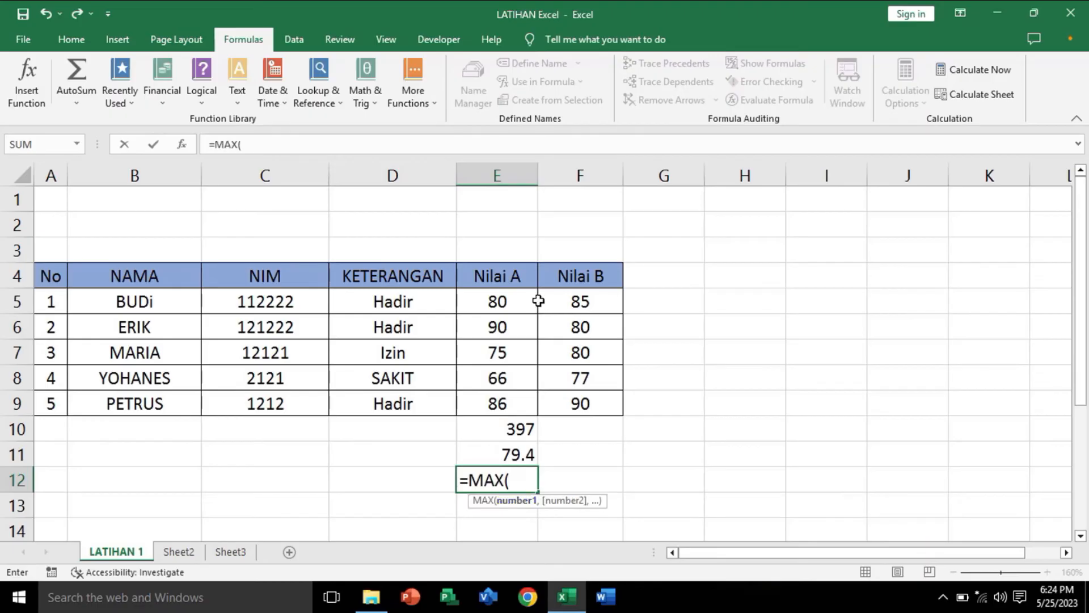
left_click(511, 303)
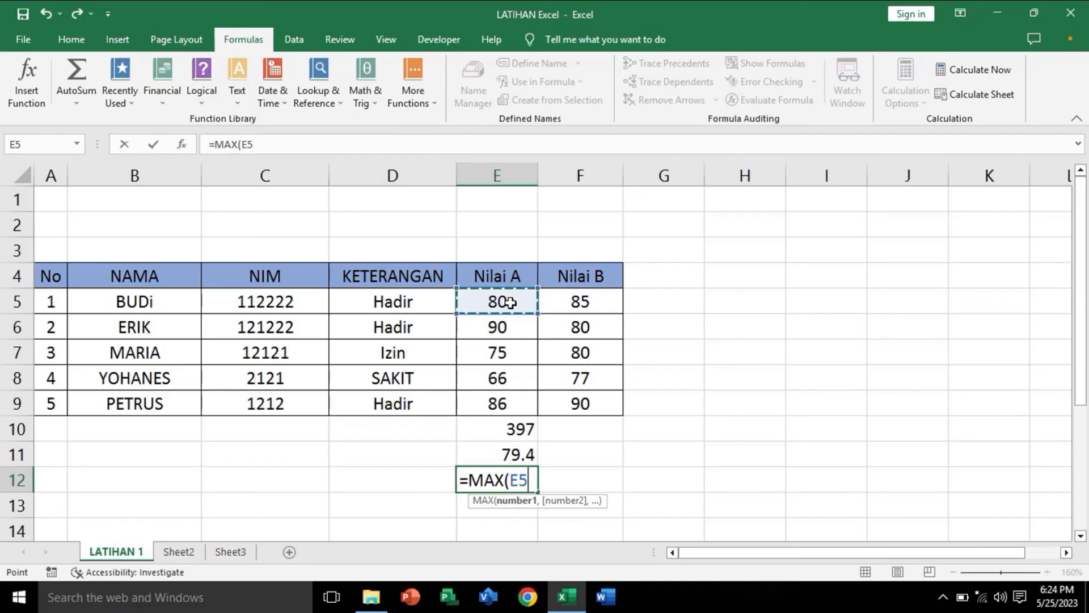
left_click_drag(511, 302, 501, 403)
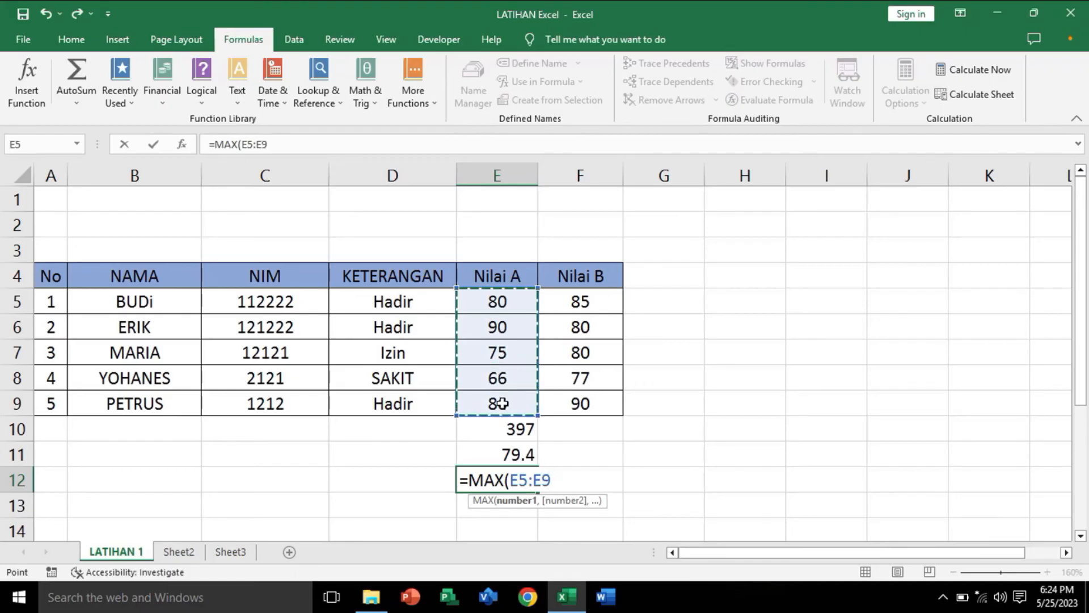
type(")")
key("Return")
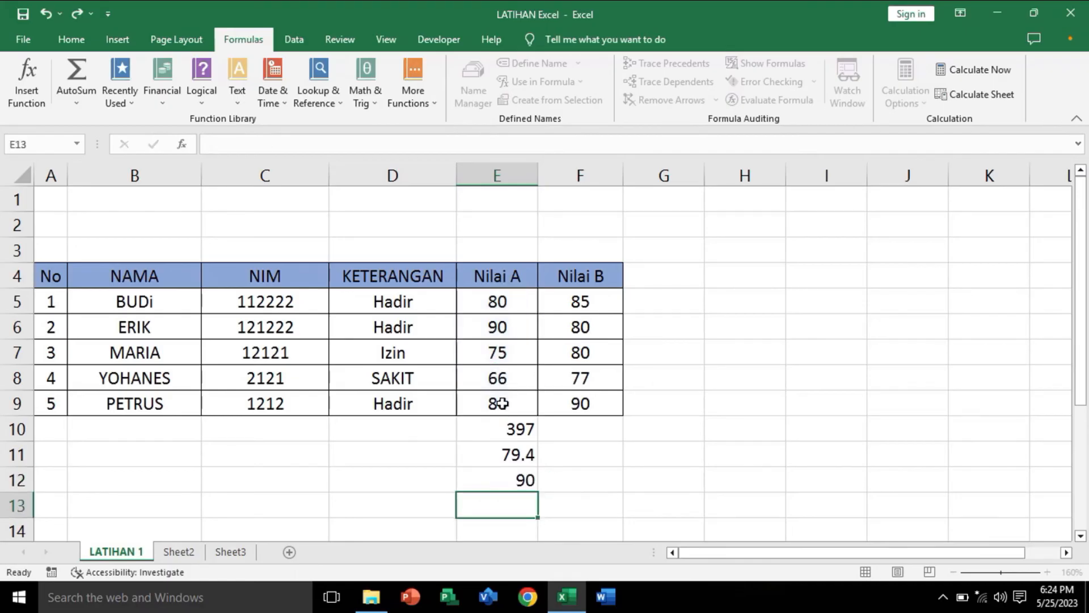
left_click(488, 481)
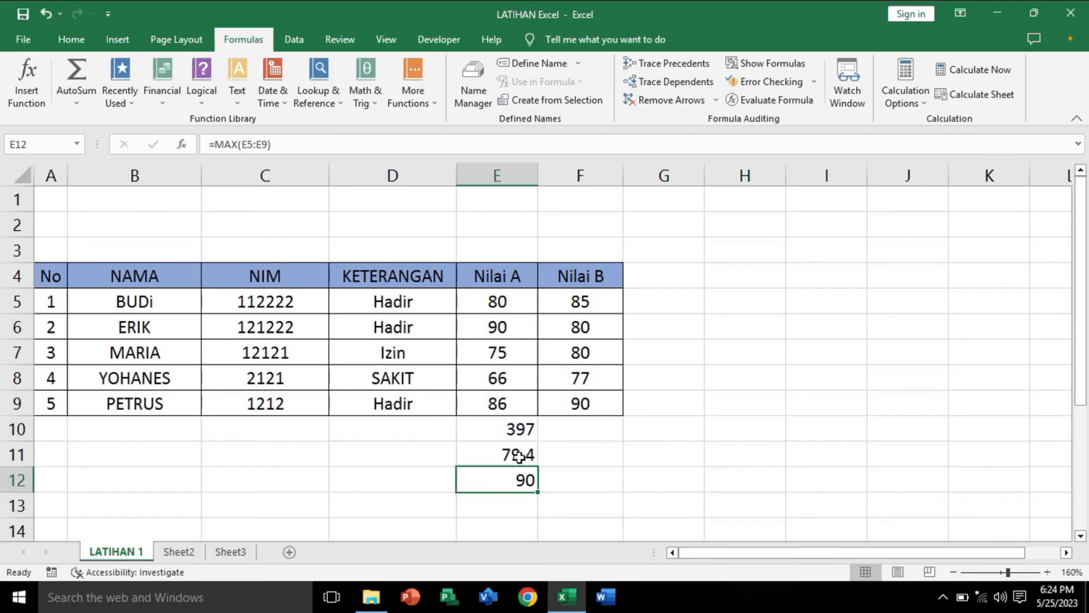
left_click_drag(484, 300, 499, 405)
left_click(503, 329)
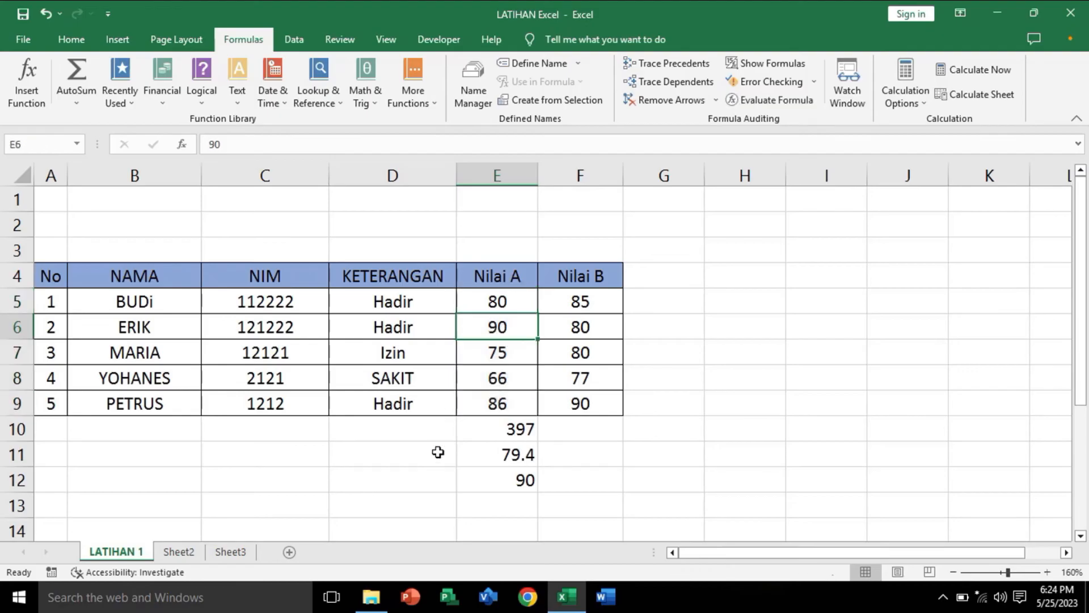
Step: Find the lowest Nilai A score in E13 with the formula =MIN(E5:E9)
left_click(510, 501)
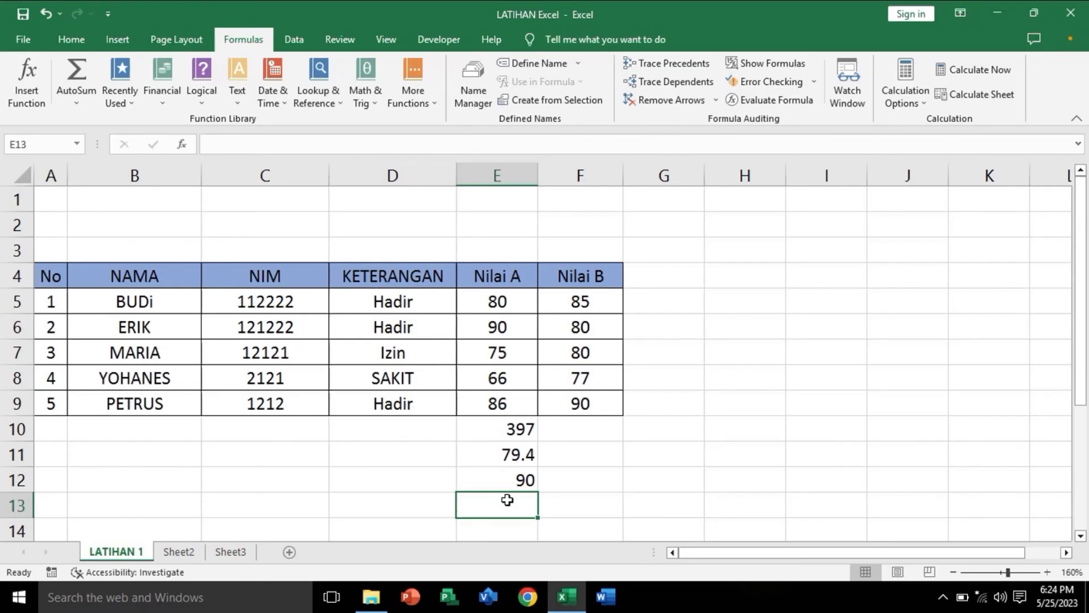
type("=min")
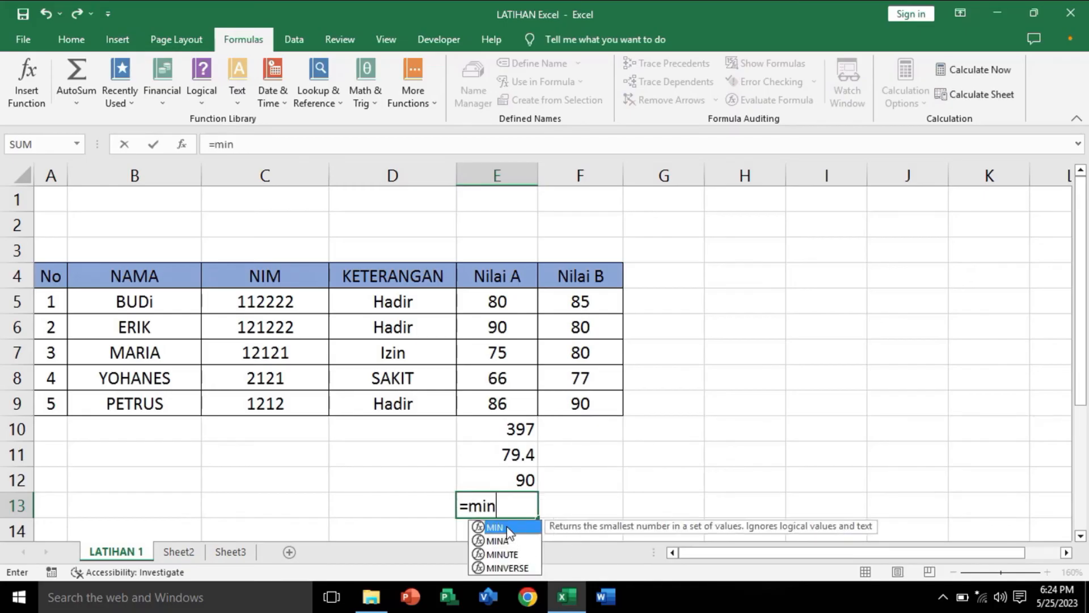
double_click(507, 528)
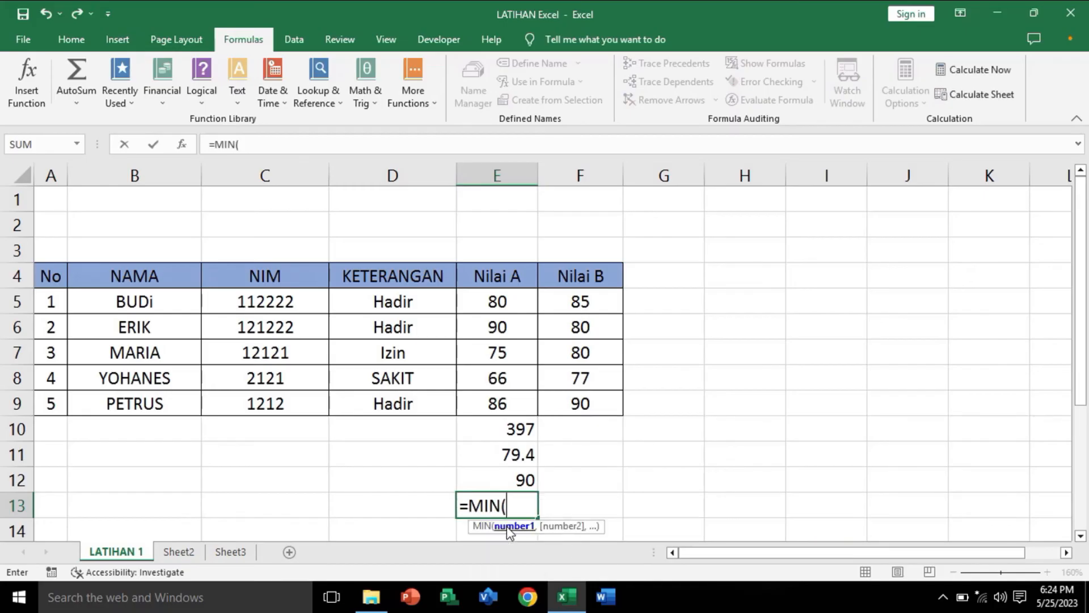
left_click(495, 303)
left_click_drag(495, 303, 496, 401)
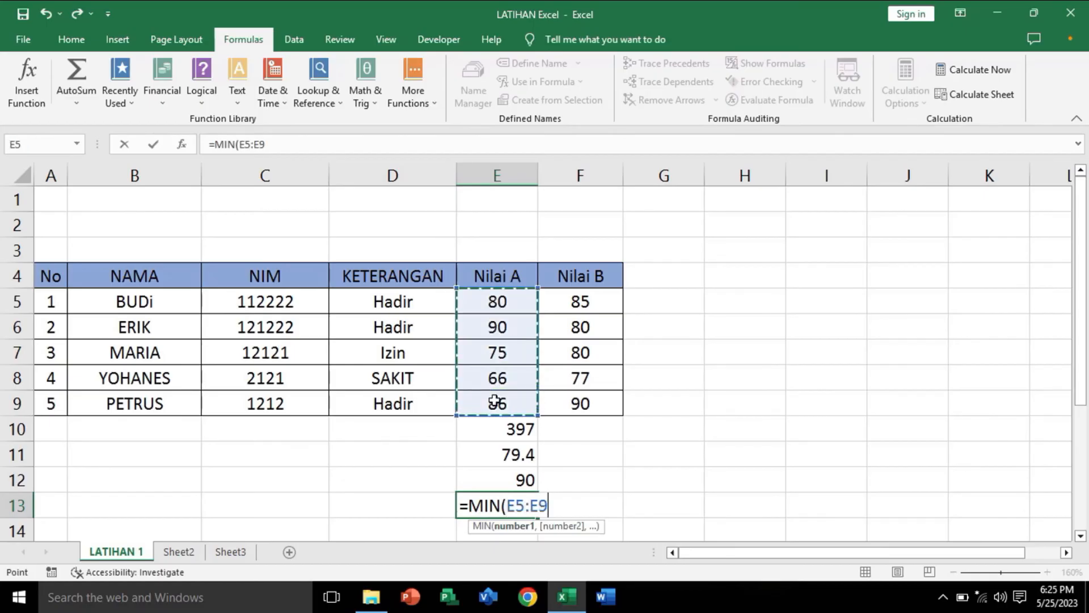
type(")")
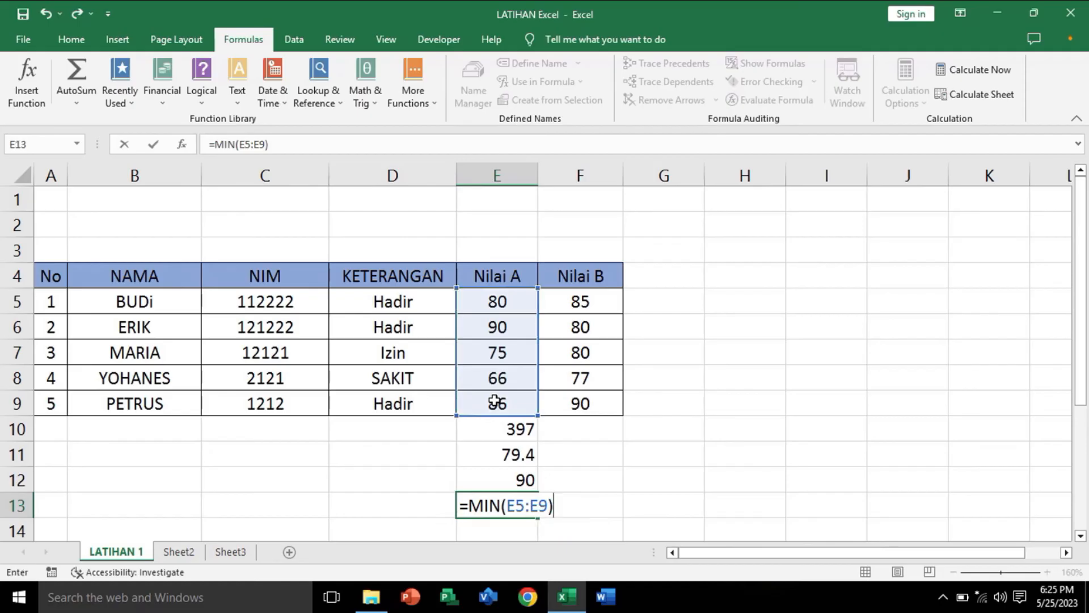
key("Return")
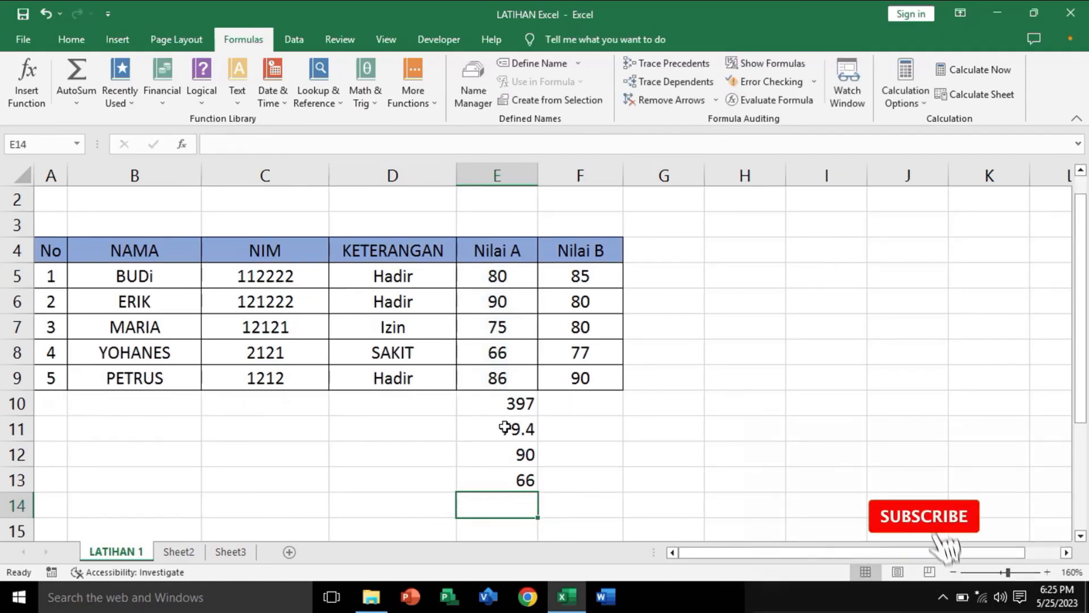
left_click(517, 478)
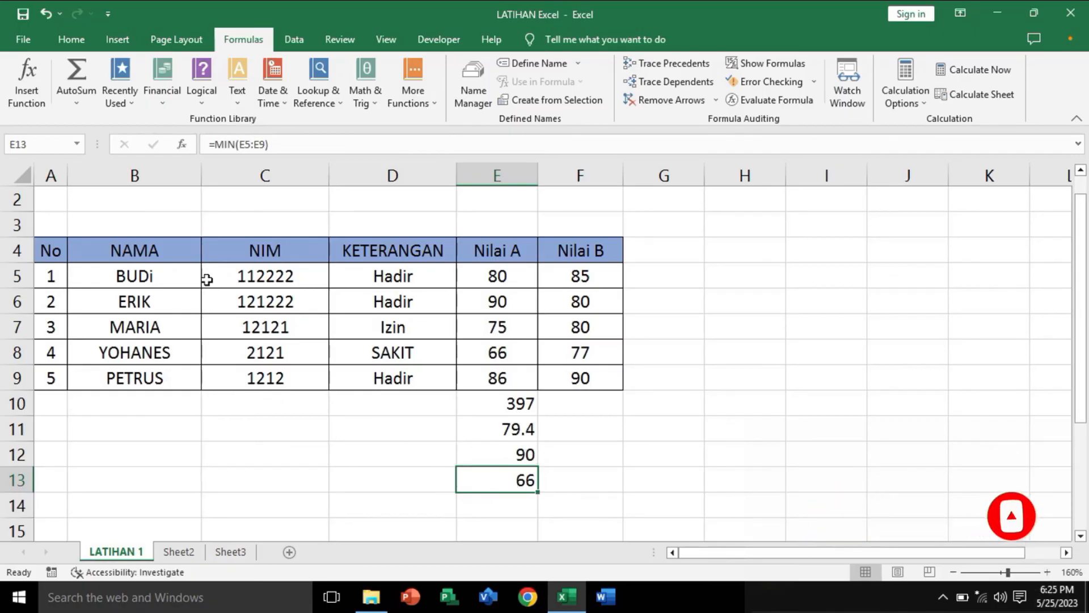
left_click(75, 104)
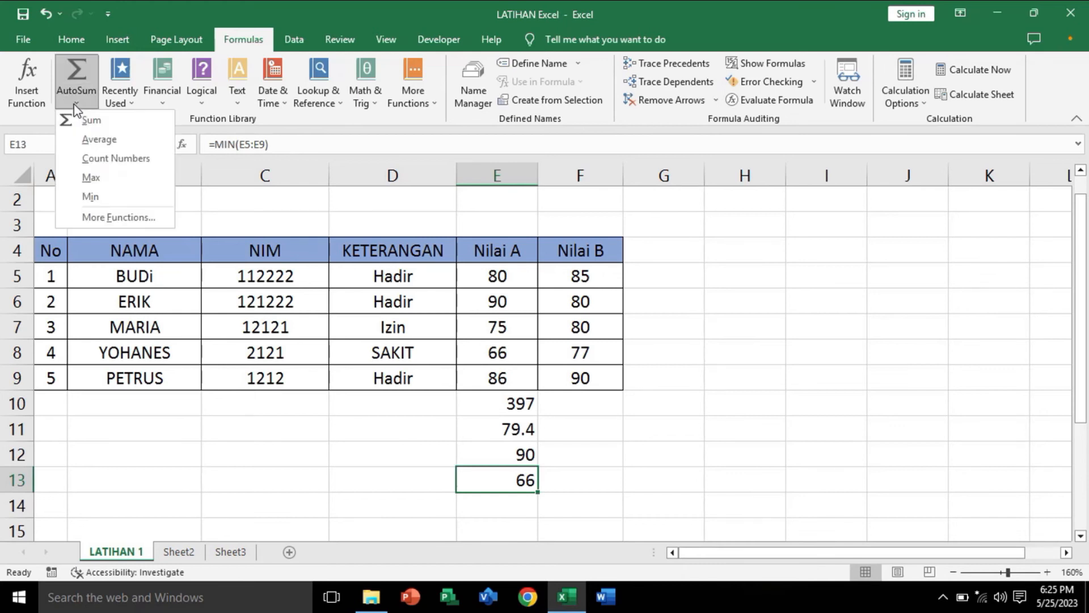
left_click(253, 447)
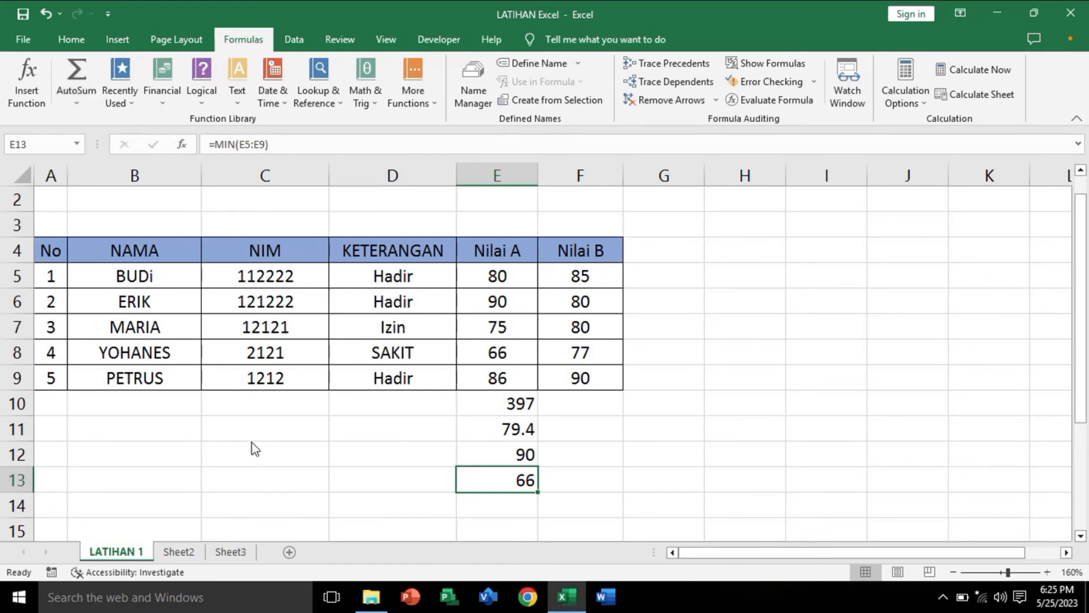
left_click(577, 404)
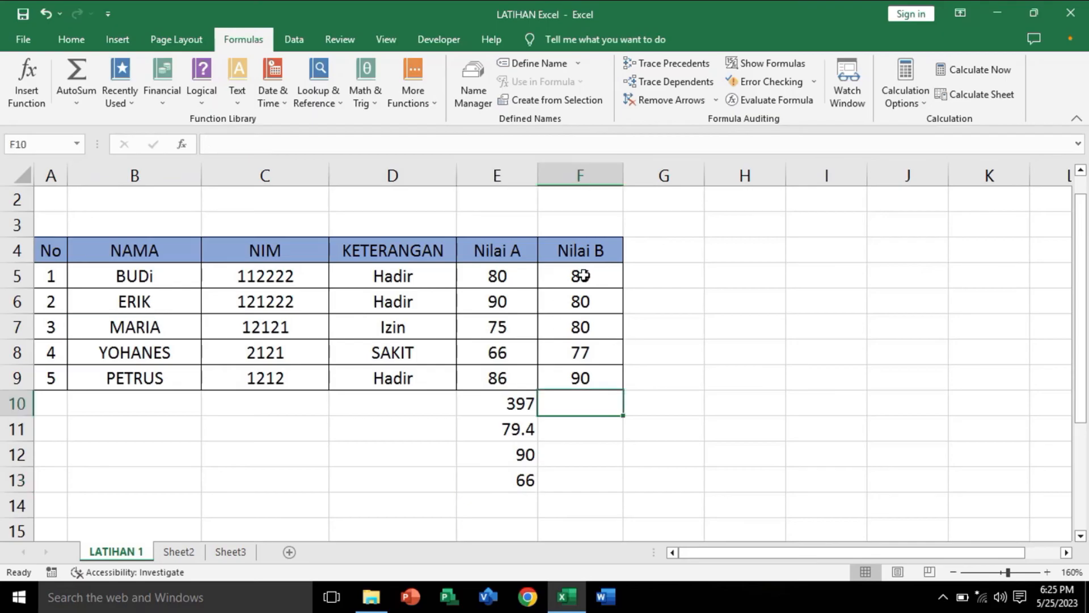
left_click(601, 454)
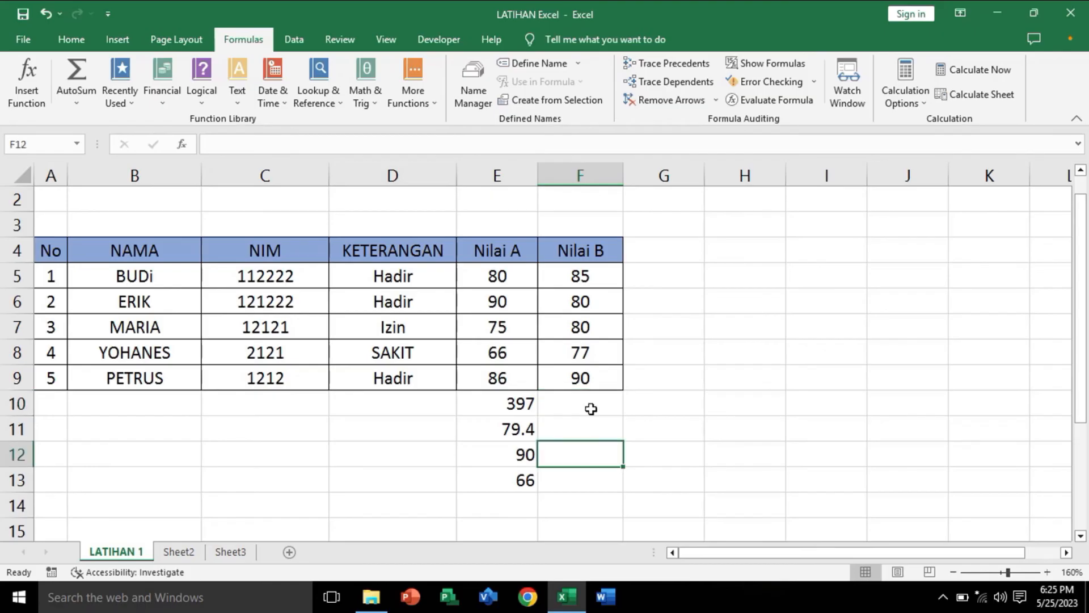
Step: Try totalling the selected Nilai B scores F5:F9 with AutoSum Sum, and clear the total from F10
left_click_drag(574, 277, 579, 387)
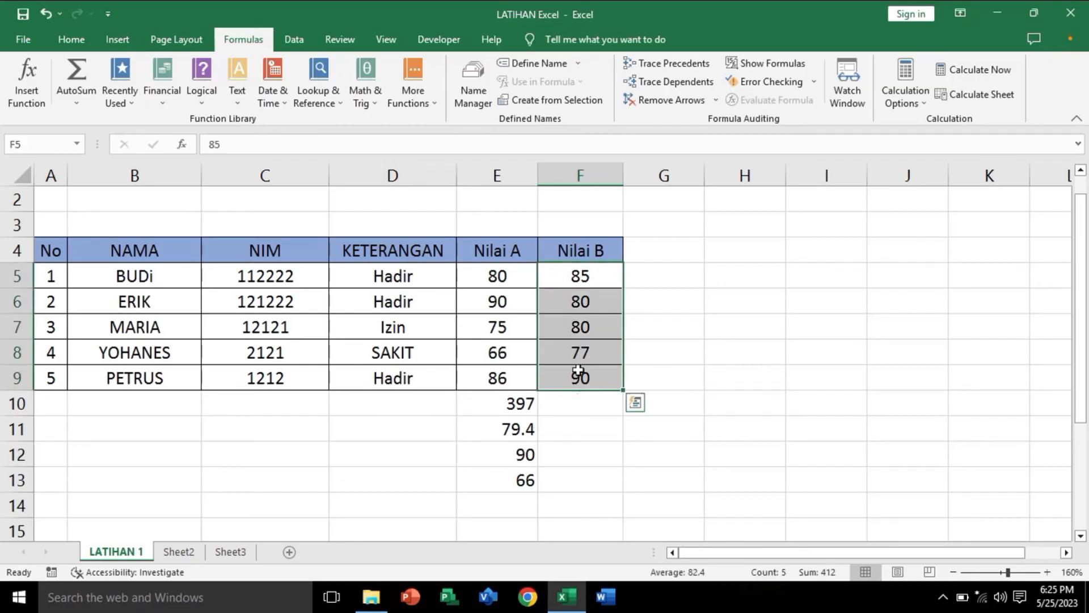
left_click(80, 106)
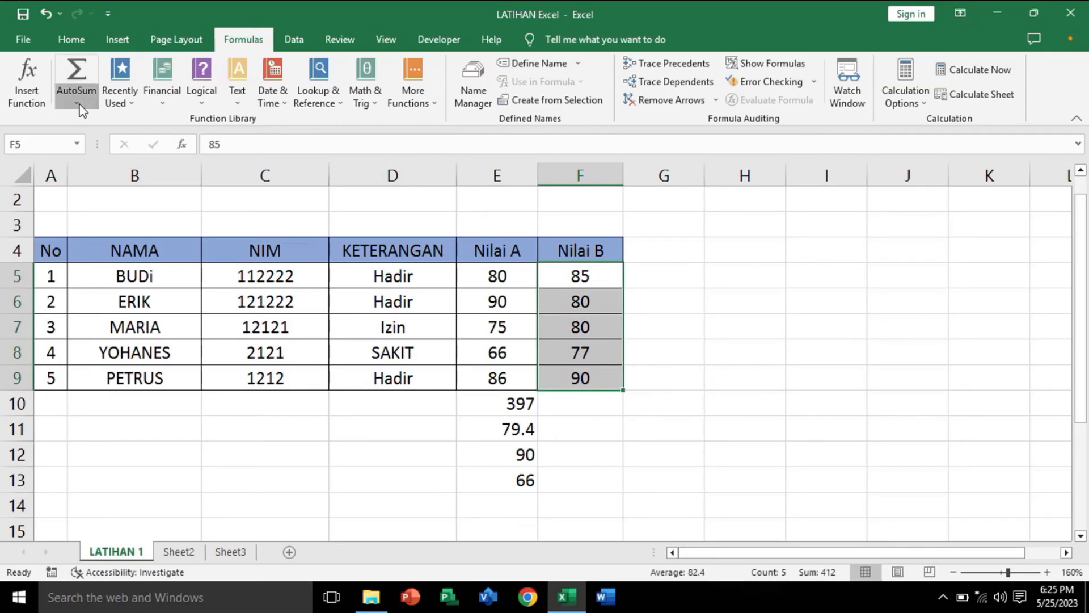
left_click(91, 121)
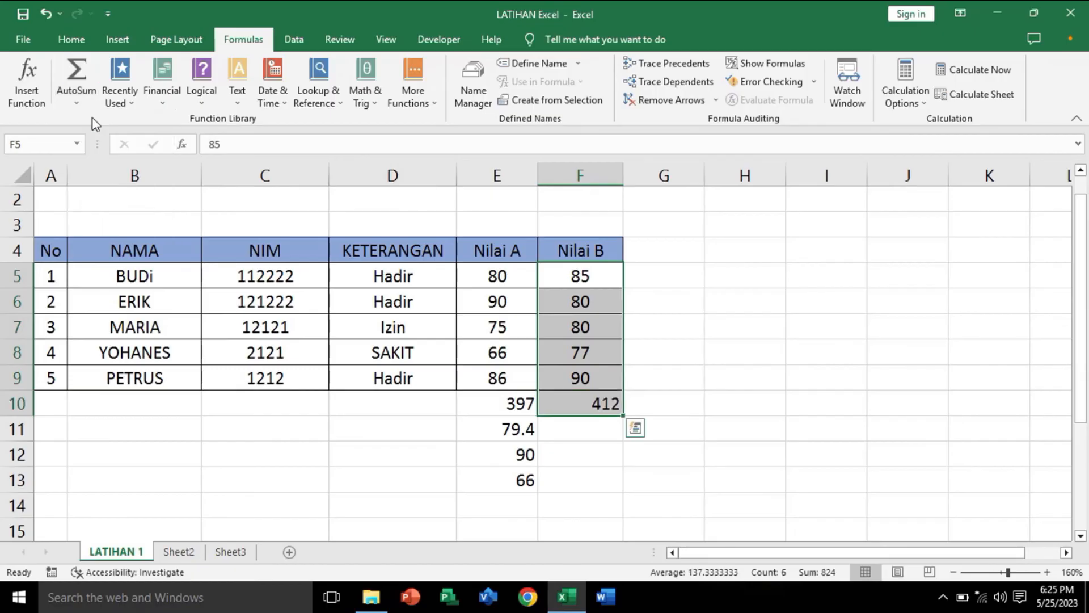
left_click(595, 409)
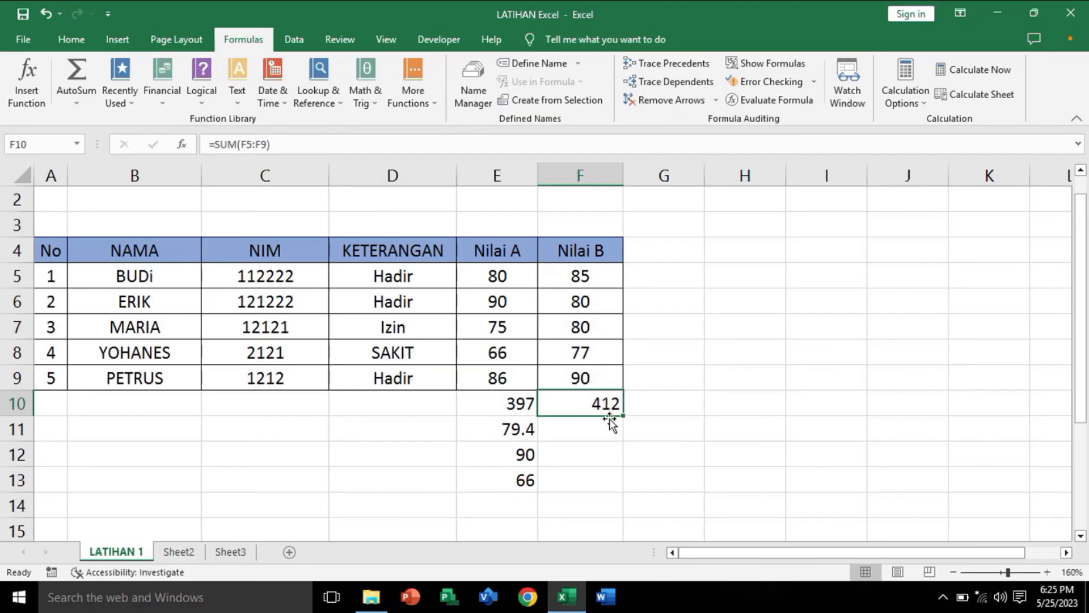
key("Delete")
left_click(609, 431)
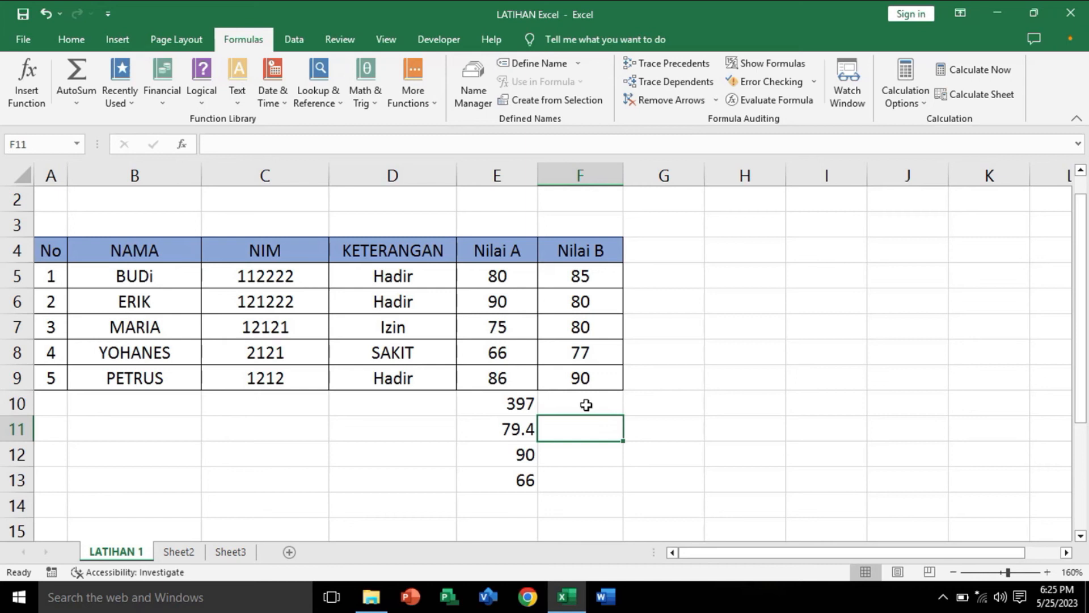
Step: Calculate the total of the Nilai B scores in F10 with the formula =SUM(F5:F9)
left_click(586, 405)
left_click(83, 98)
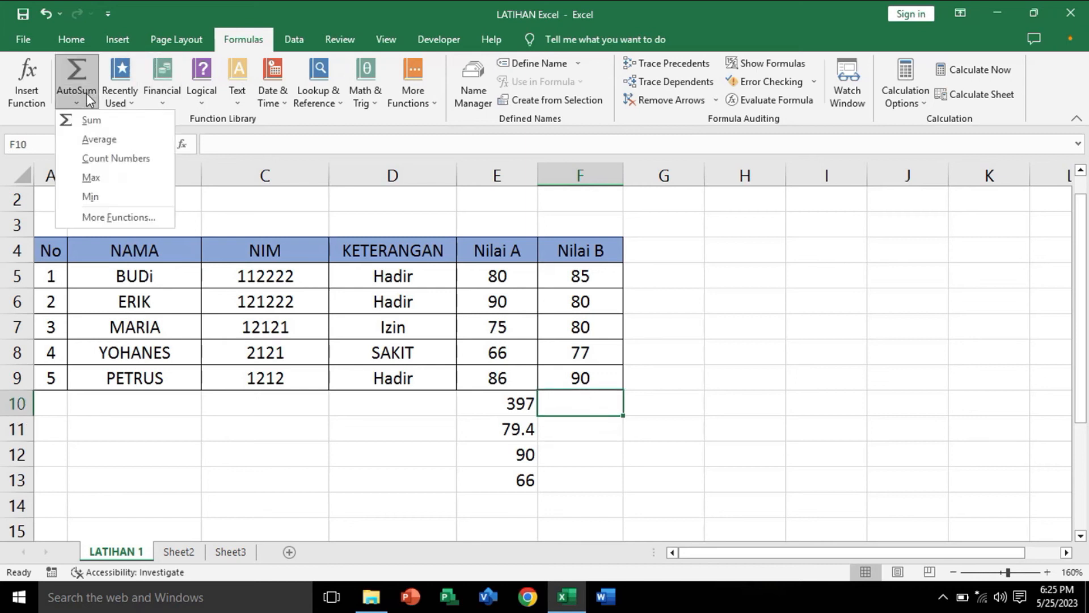
left_click(92, 125)
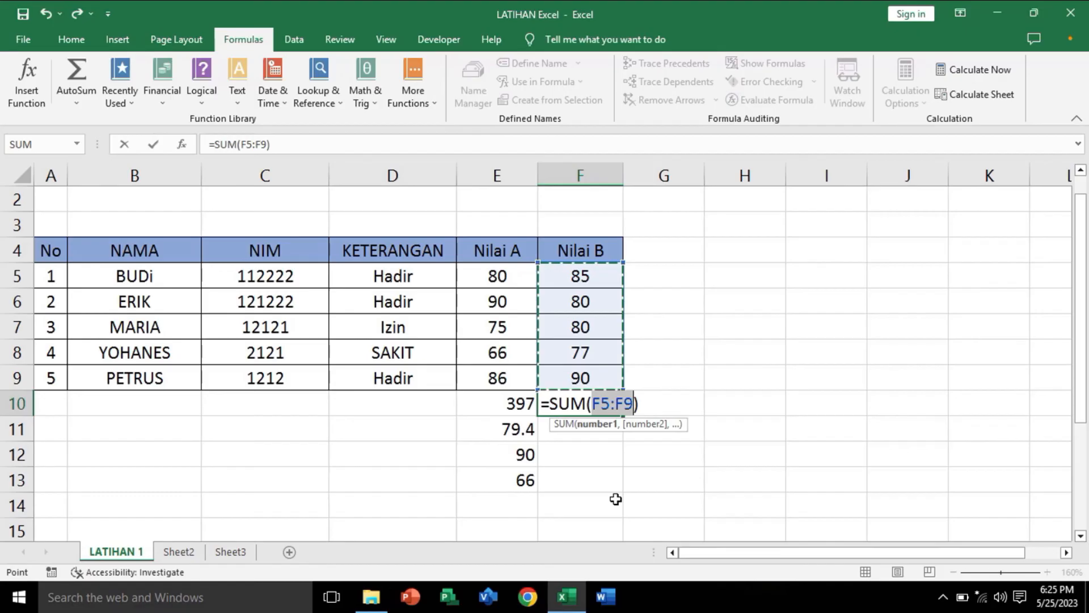
key("Return")
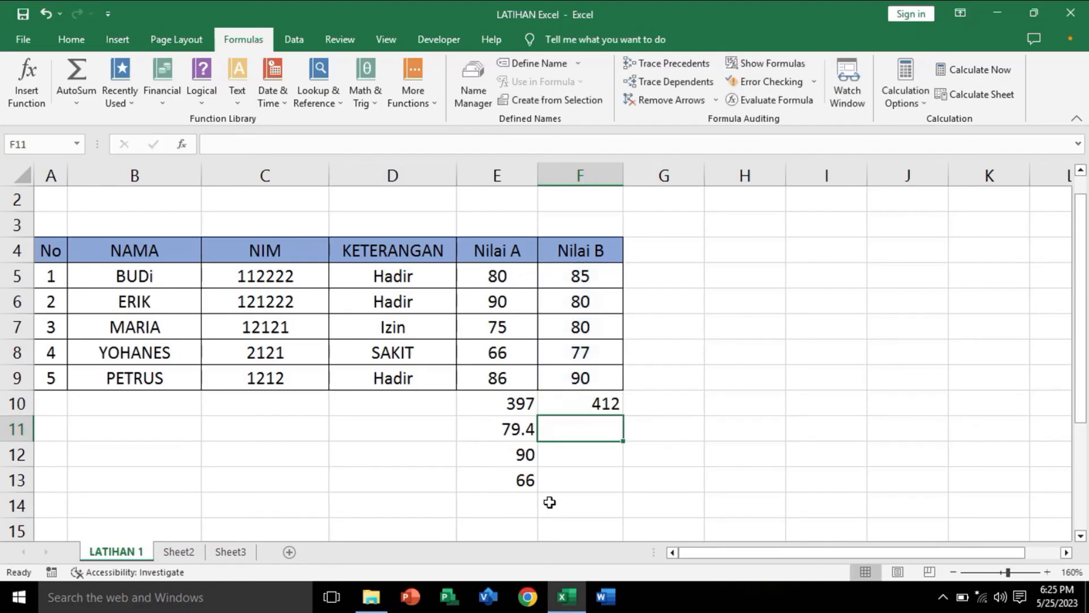
Step: Try averaging Nilai B in F11 with the AutoSum formula =AVERAGE(F5:F10), inspect its range, and clear the cell
left_click_drag(610, 458, 585, 435)
left_click(589, 435)
left_click(79, 104)
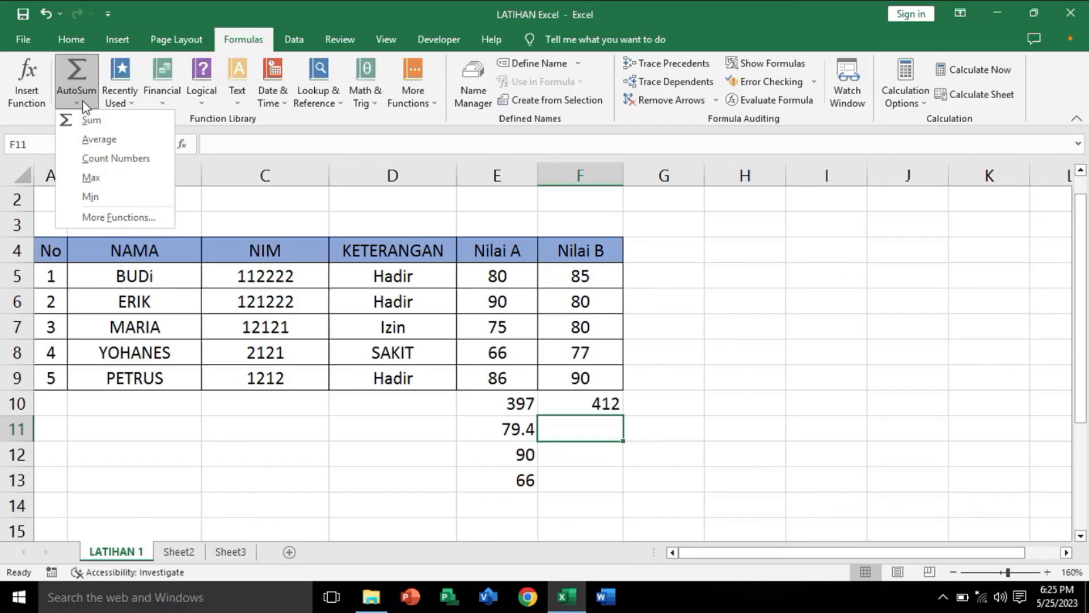
left_click(99, 140)
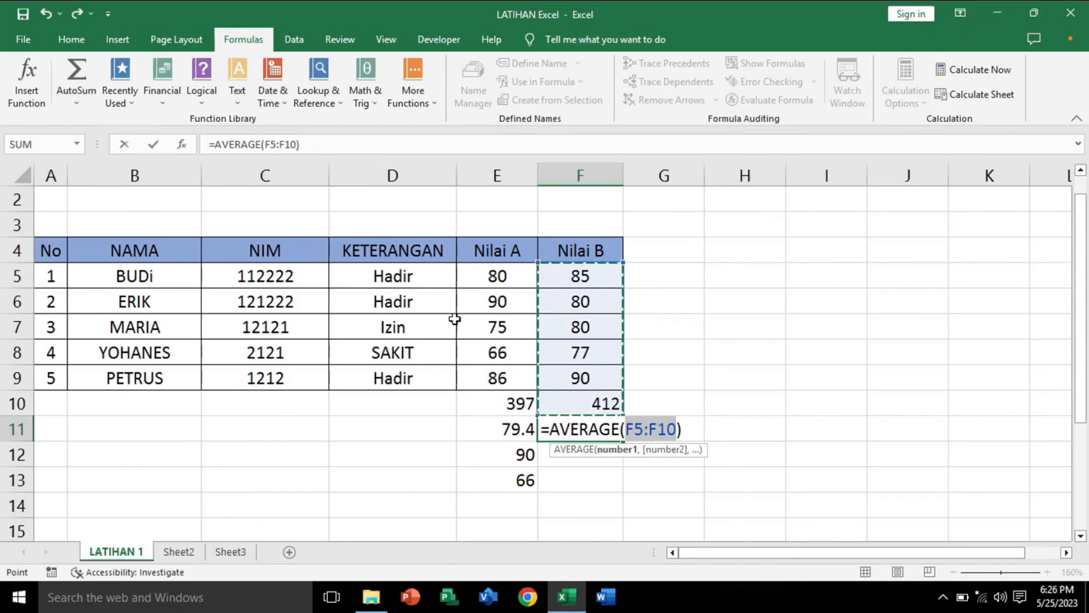
key("Return")
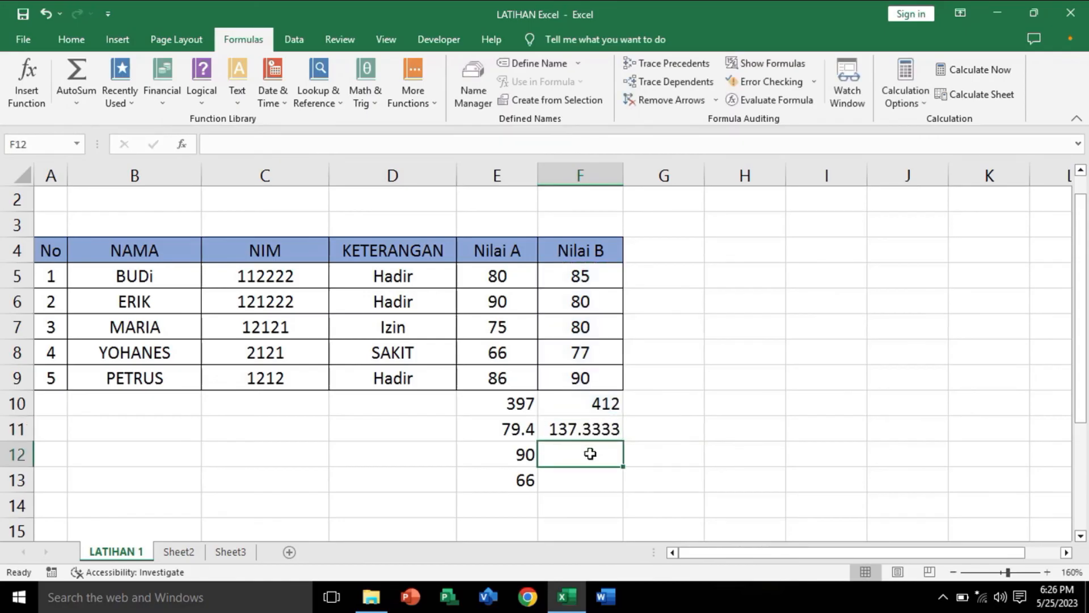
left_click(584, 432)
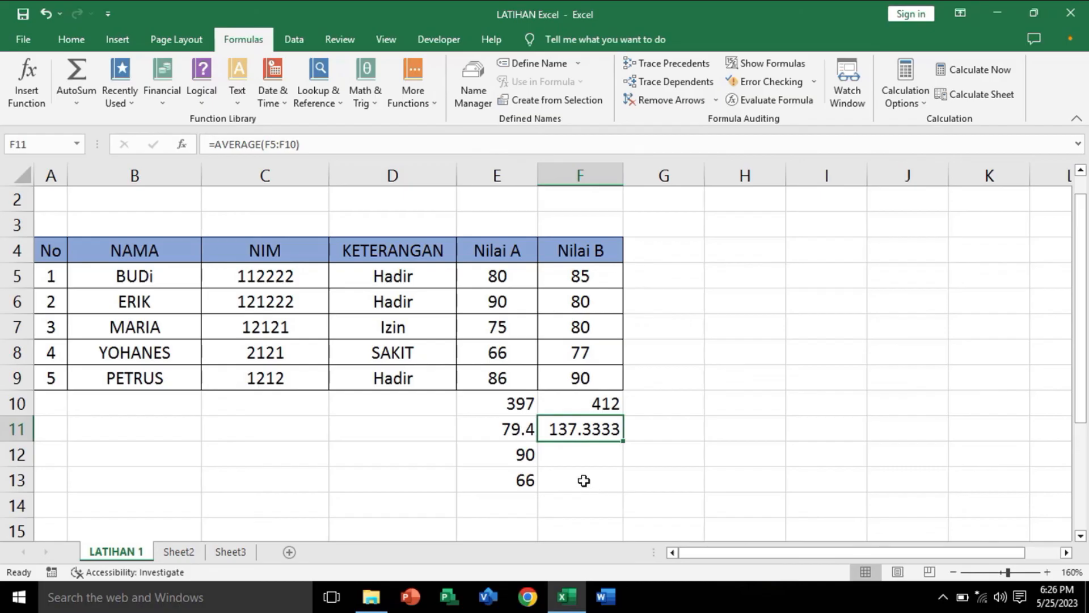
left_click(608, 406)
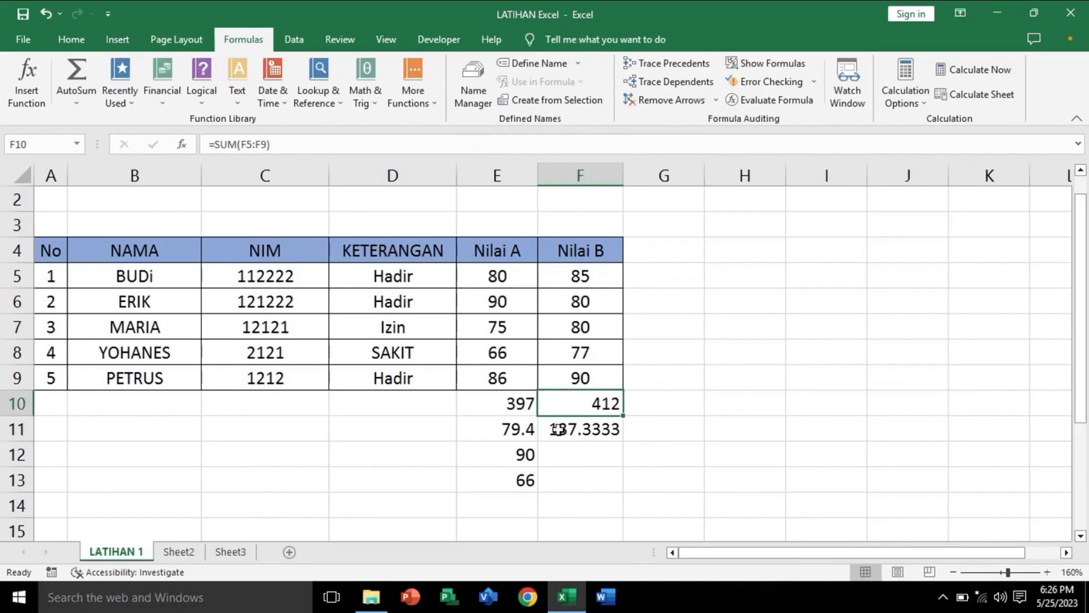
left_click(593, 430)
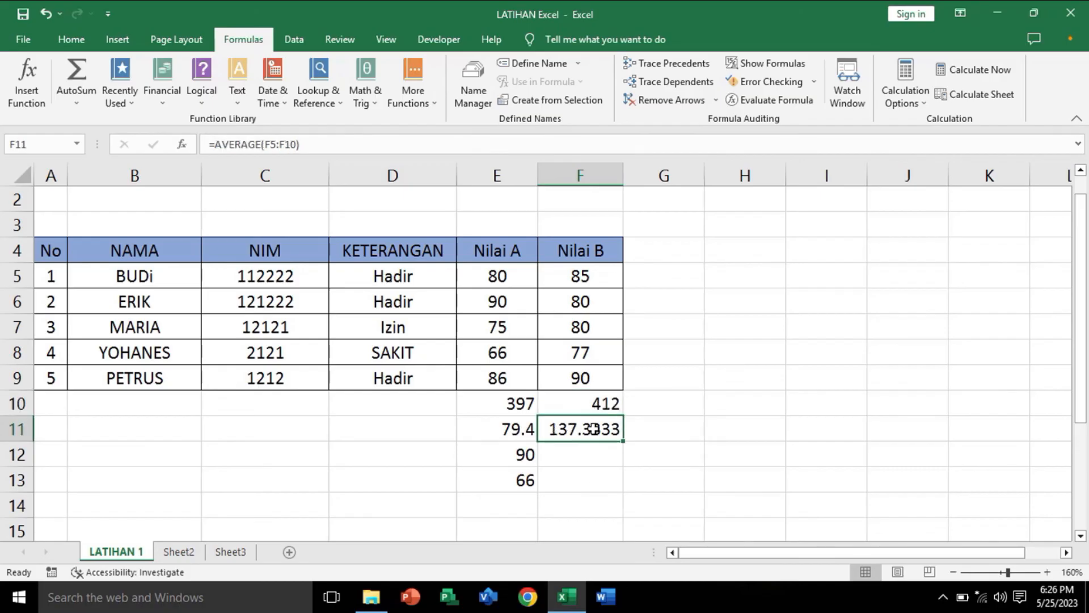
key("Delete")
left_click(593, 452)
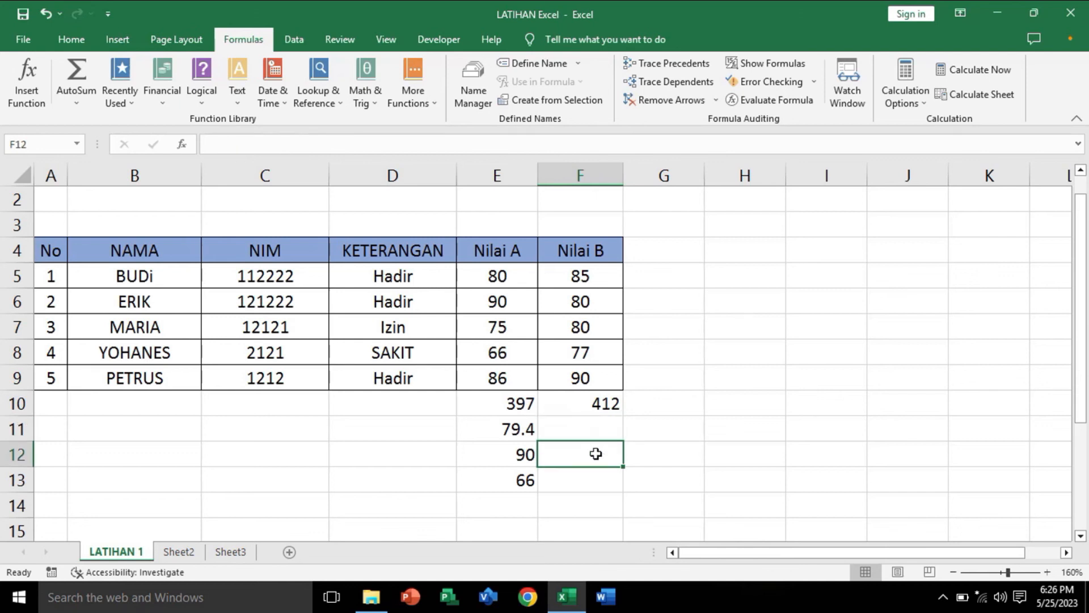
Step: Calculate the average of the Nilai B scores in F11 with the formula =AVERAGE(F5:F9) and check the formula
left_click(582, 430)
type("=")
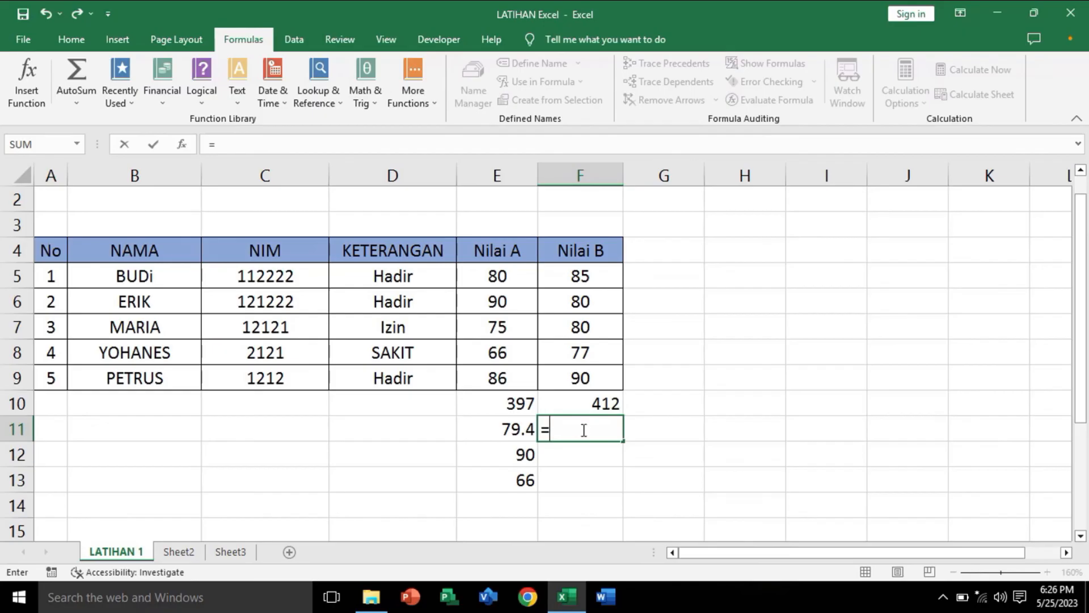
type("ave")
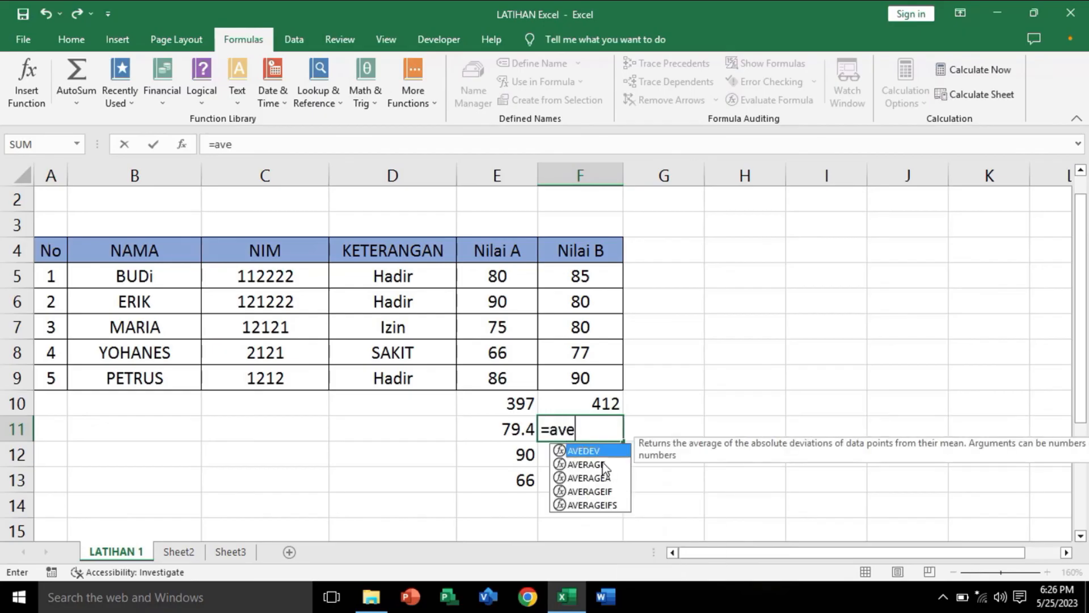
left_click(603, 467)
double_click(603, 465)
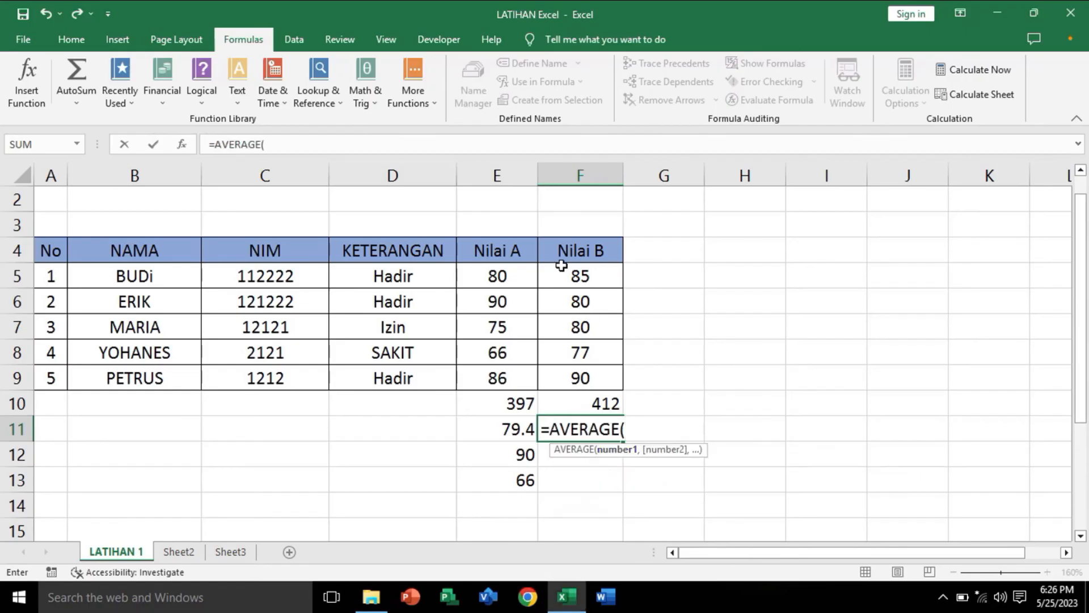
left_click_drag(562, 270, 578, 377)
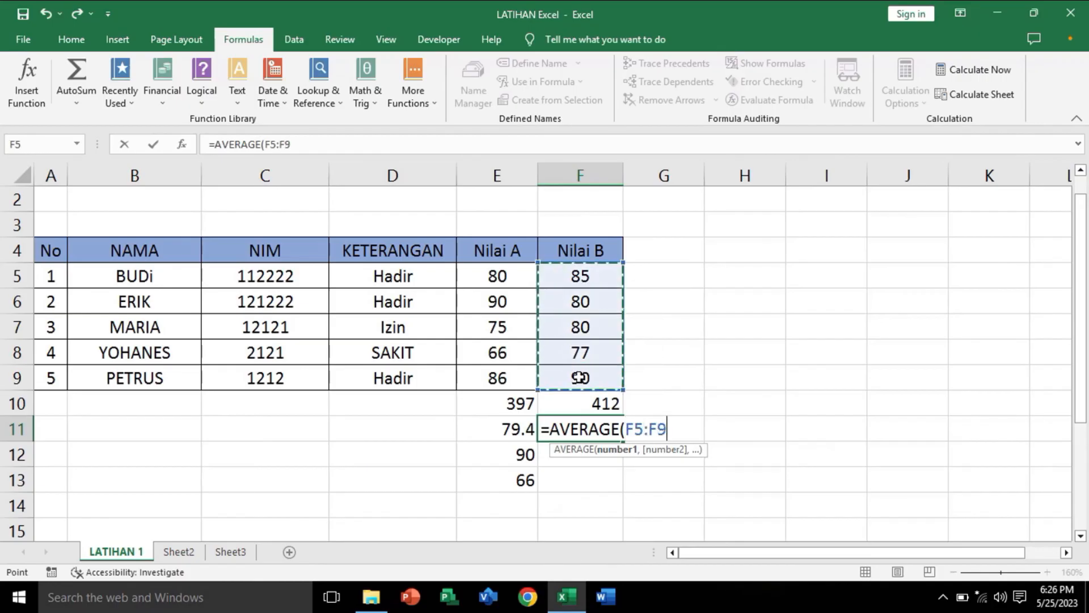
type(")")
key("Return")
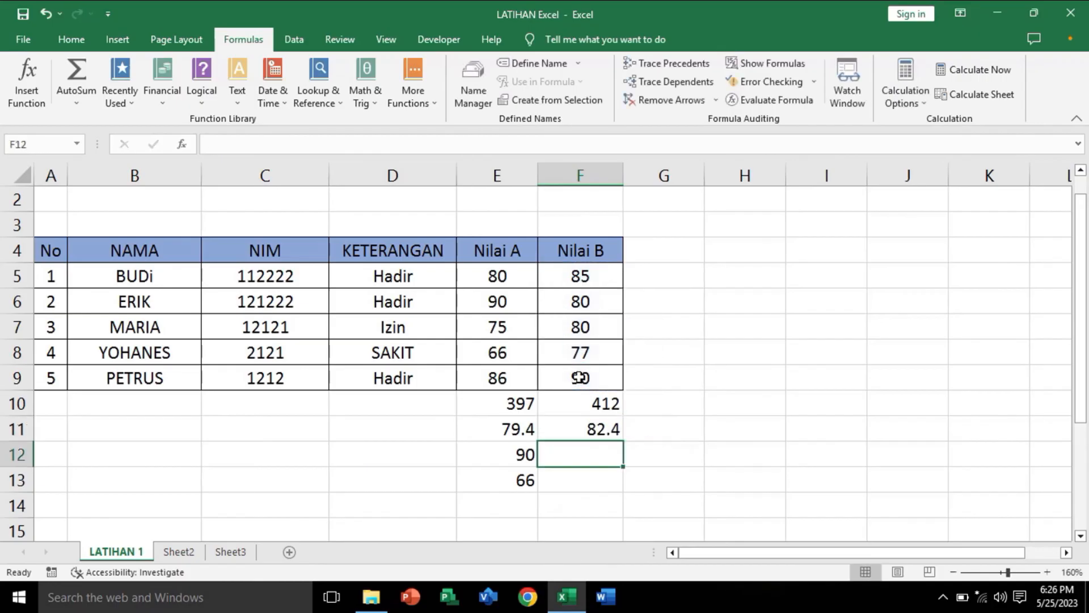
left_click(577, 431)
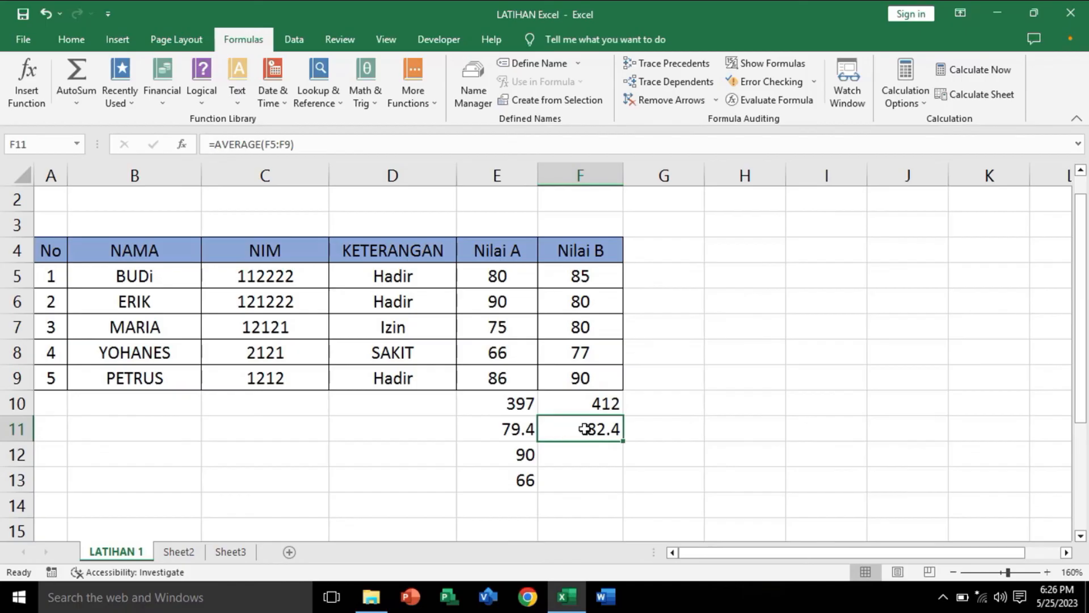
left_click(592, 455)
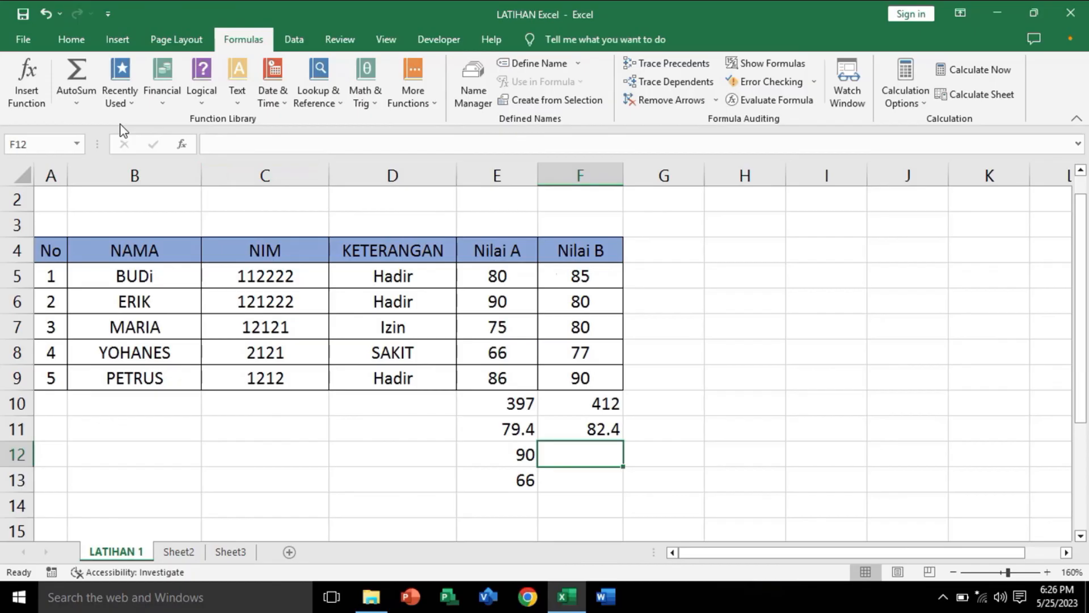
left_click(77, 104)
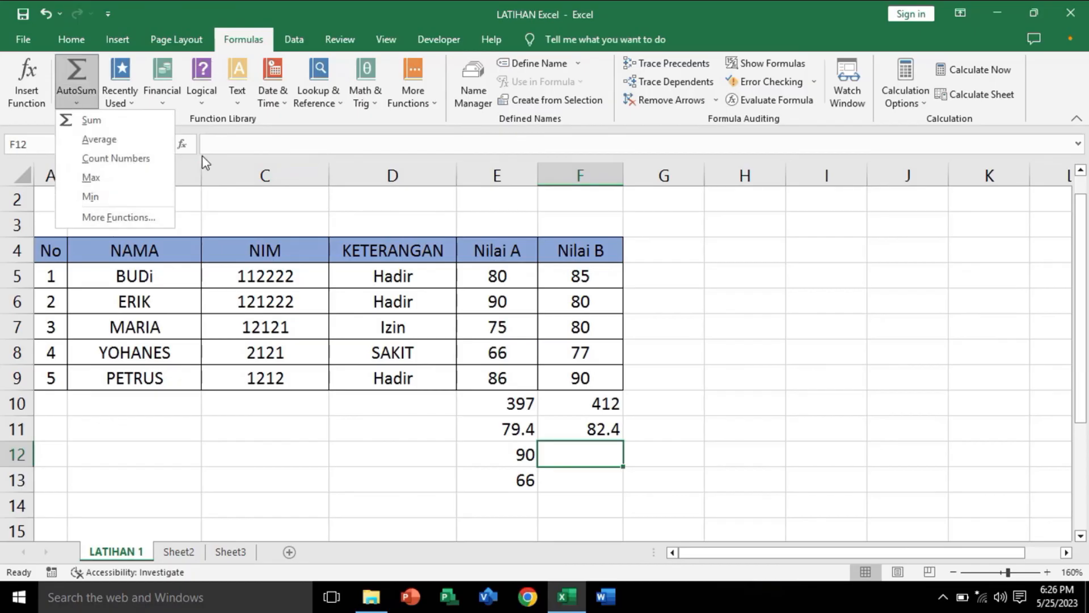
left_click(605, 475)
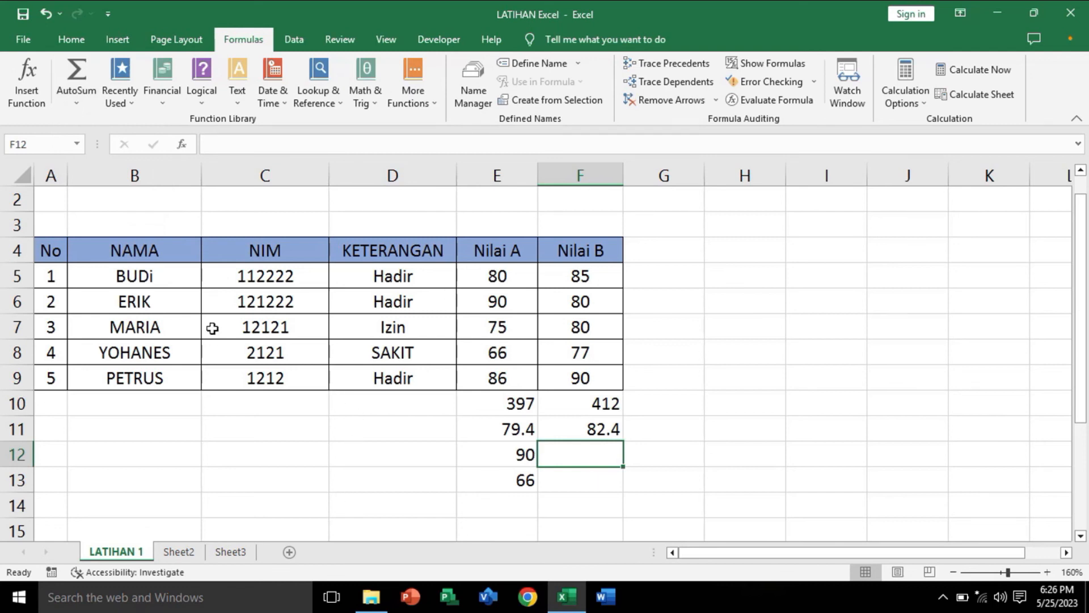
left_click(76, 107)
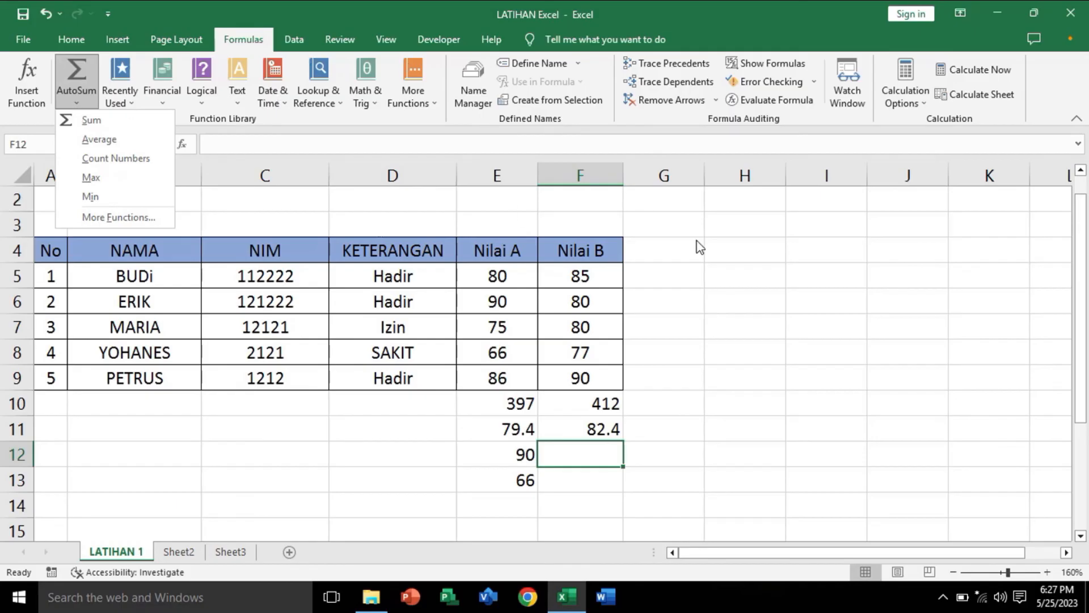
left_click(641, 257)
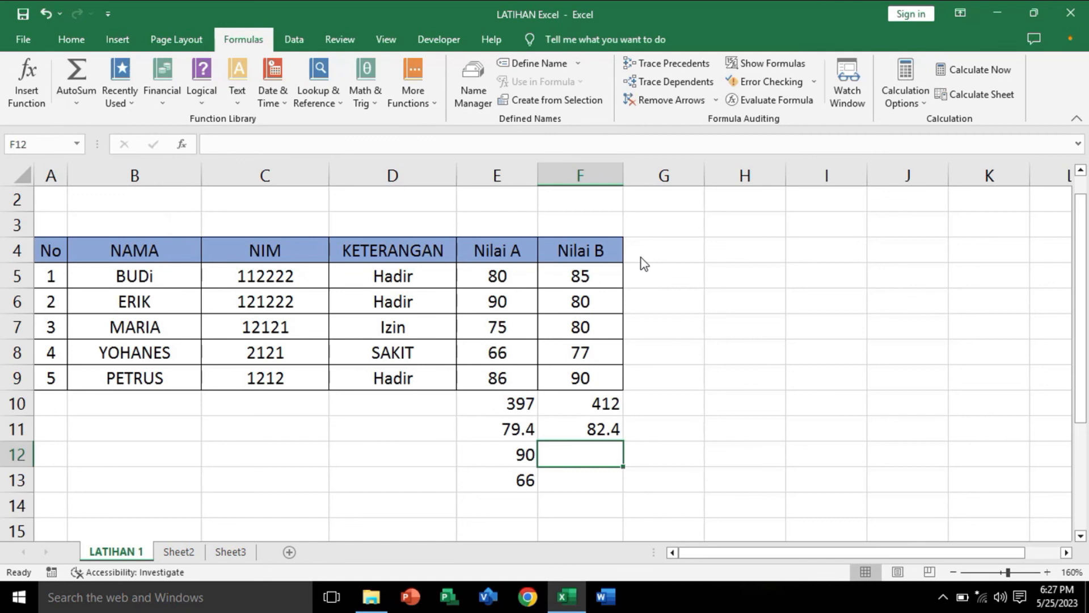
left_click(685, 251)
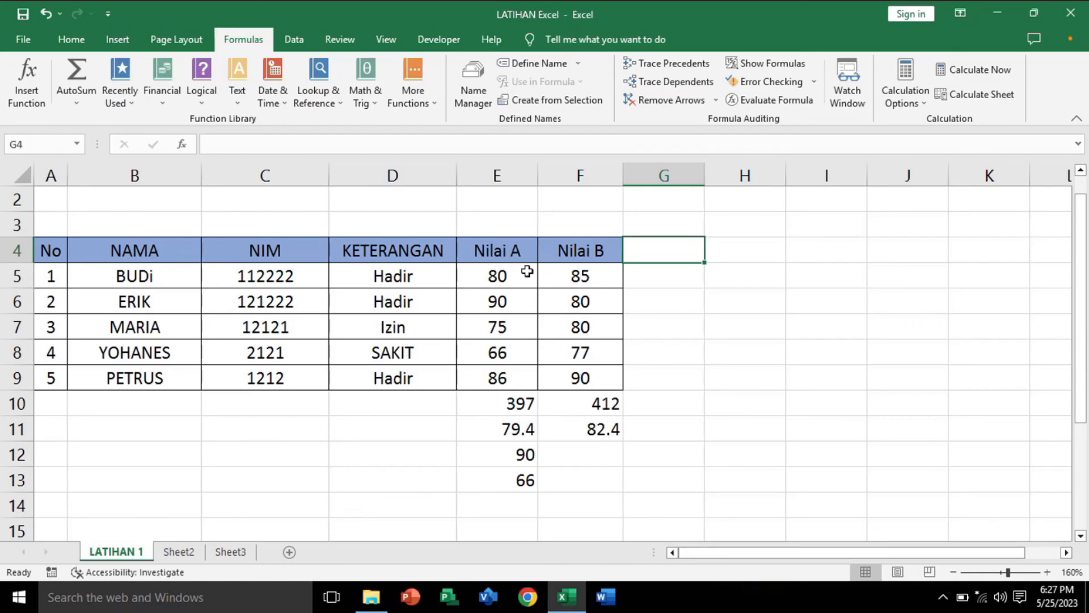
left_click_drag(489, 253, 642, 360)
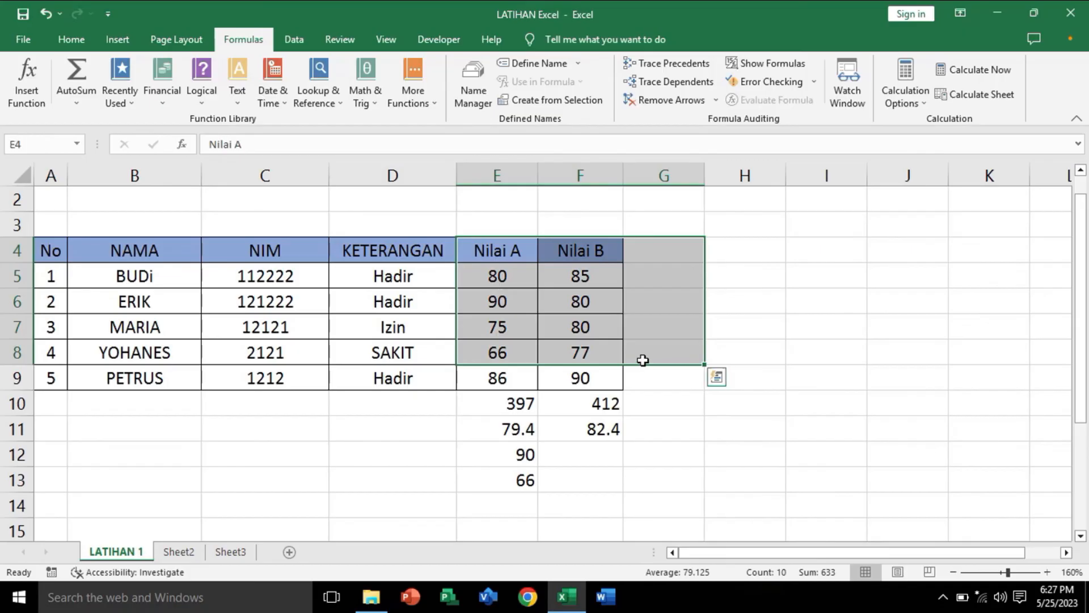
left_click(684, 335)
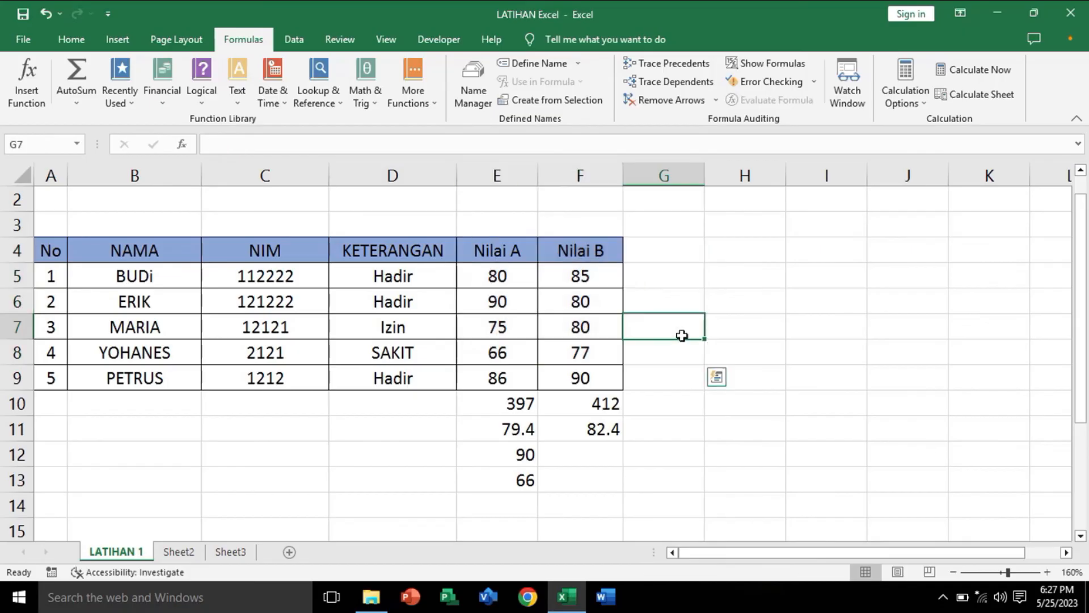
left_click(676, 245)
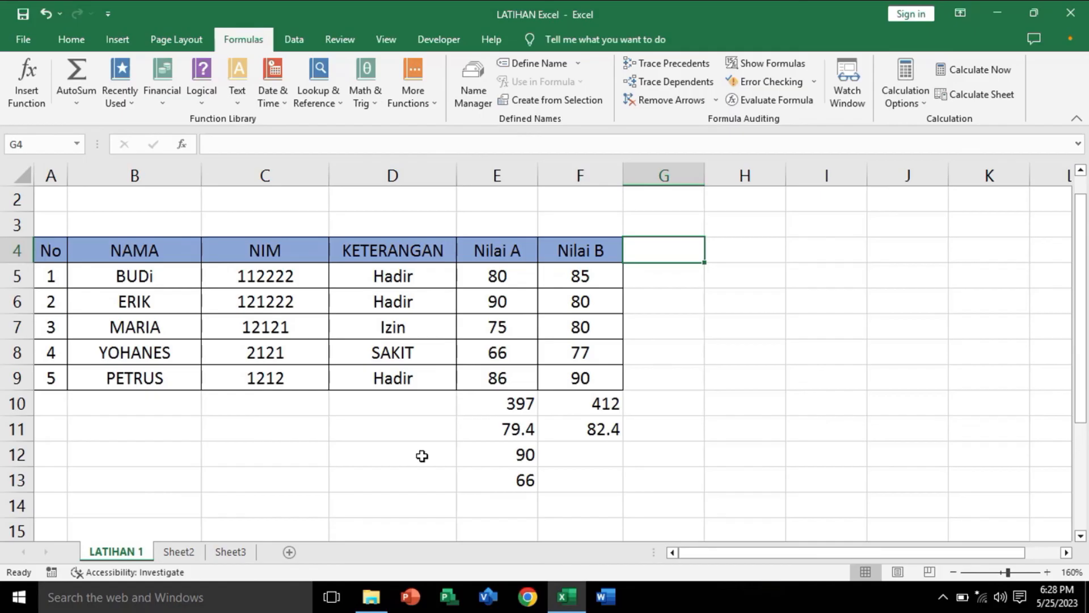
left_click(341, 448)
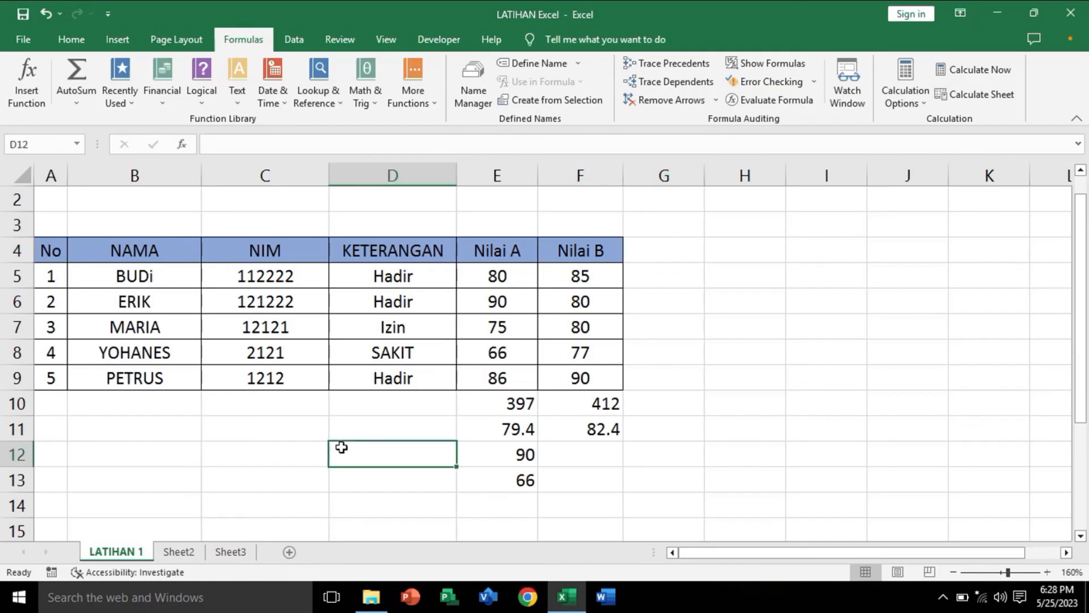